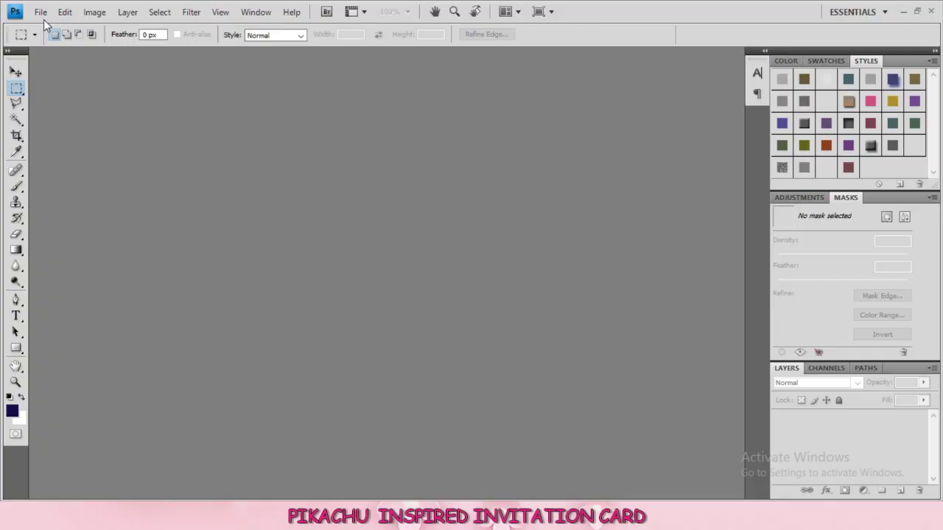
- Create a blank document in Photoshop using the Photo 4 × 6 inch preset
left_click(47, 15)
left_click(41, 15)
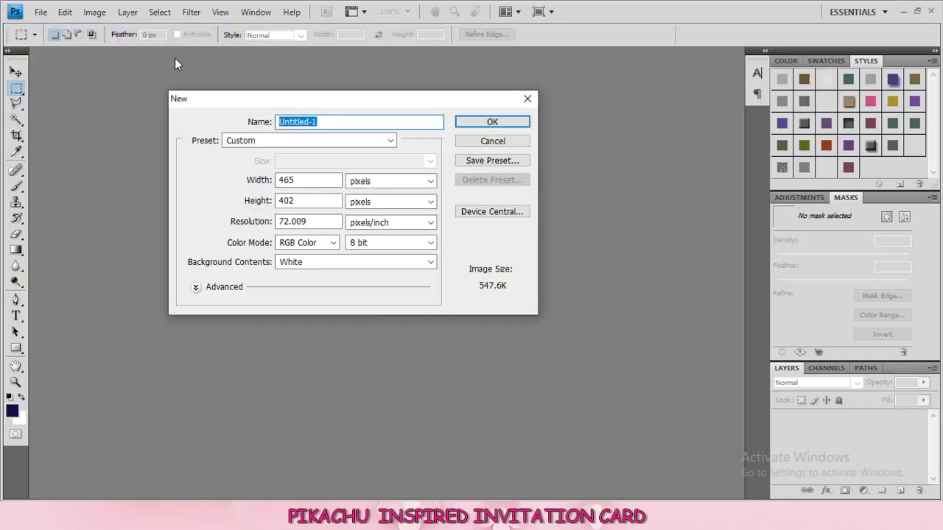
left_click(266, 140)
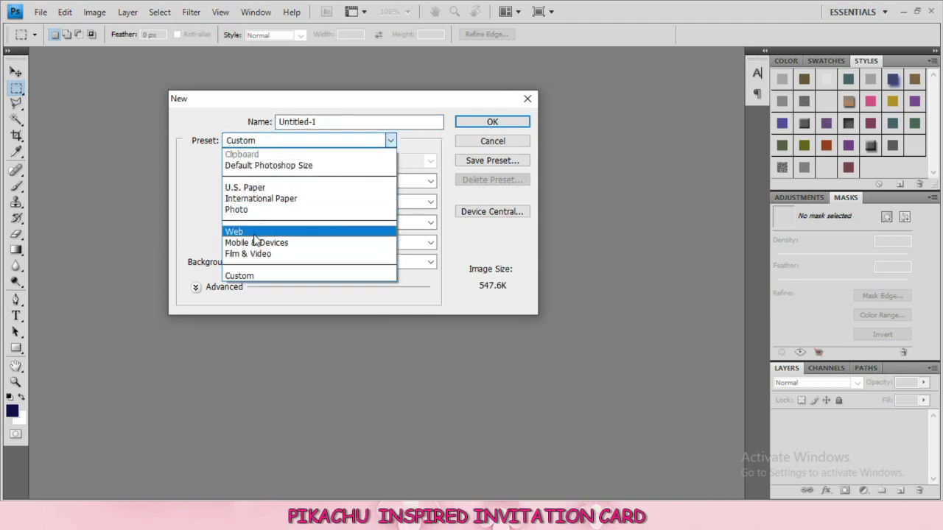
left_click(247, 209)
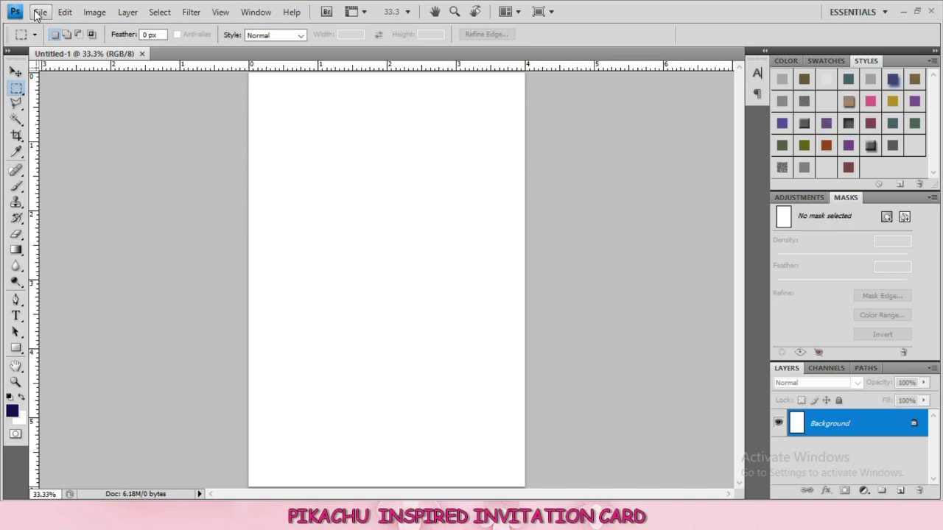
left_click(40, 13)
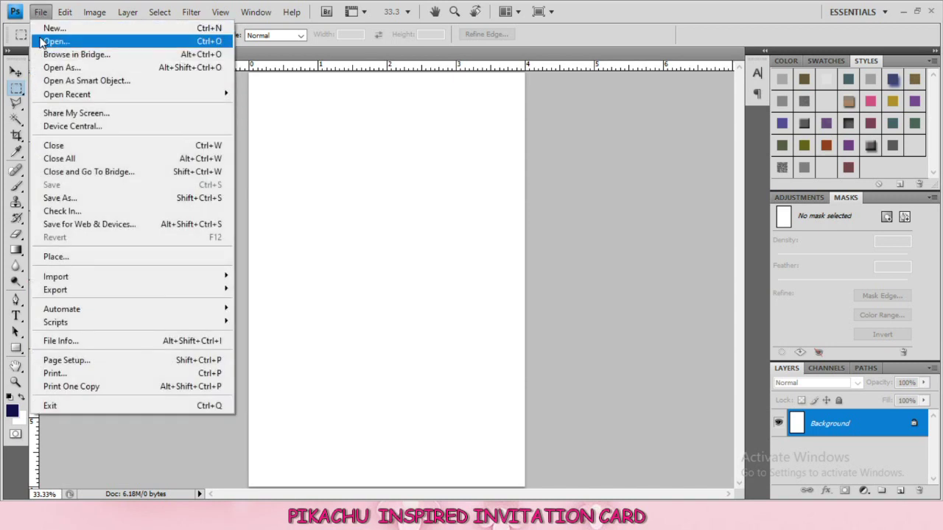
left_click(41, 42)
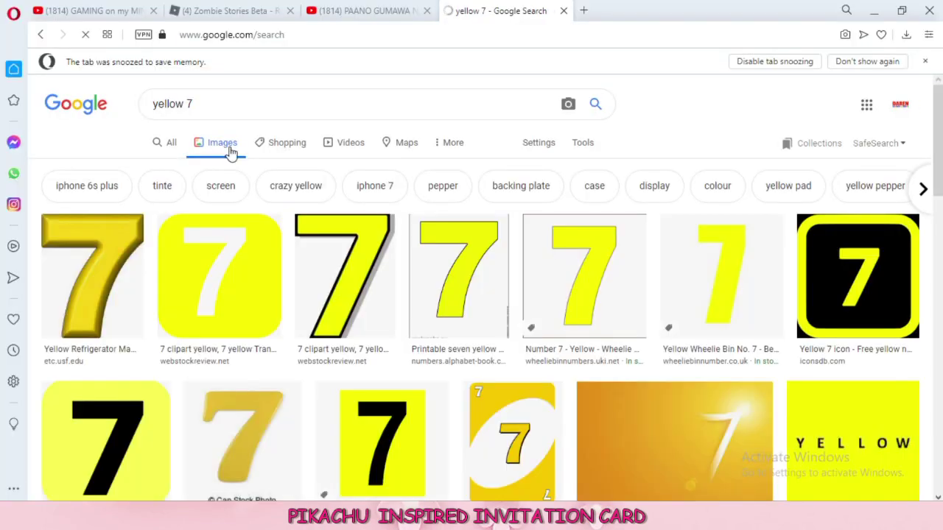
- Browse the yellow 7 image results and search for clipart yellow number 7
scroll(273, 228, "down", 3)
scroll(273, 227, "down", 3)
scroll(273, 228, "up", 6)
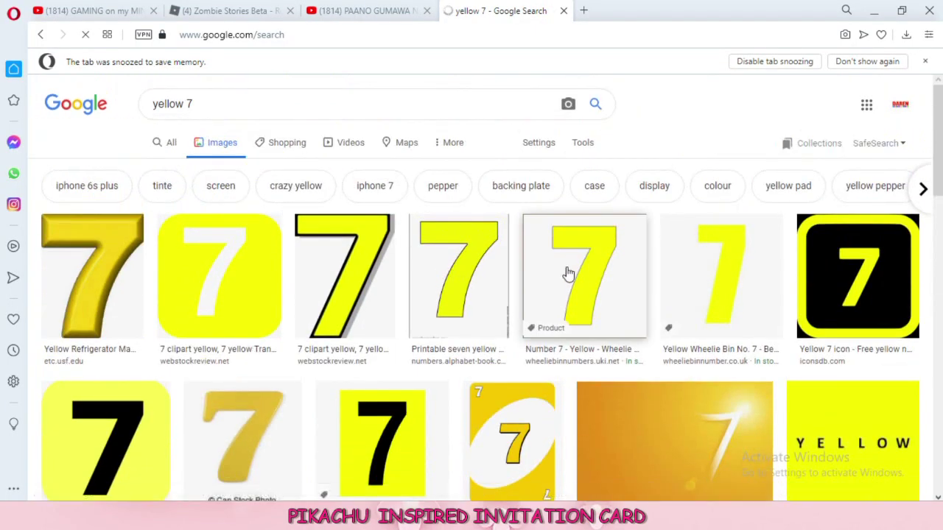
left_click(568, 273)
scroll(873, 185, "down", 3)
scroll(837, 284, "down", 3)
scroll(836, 289, "down", 3)
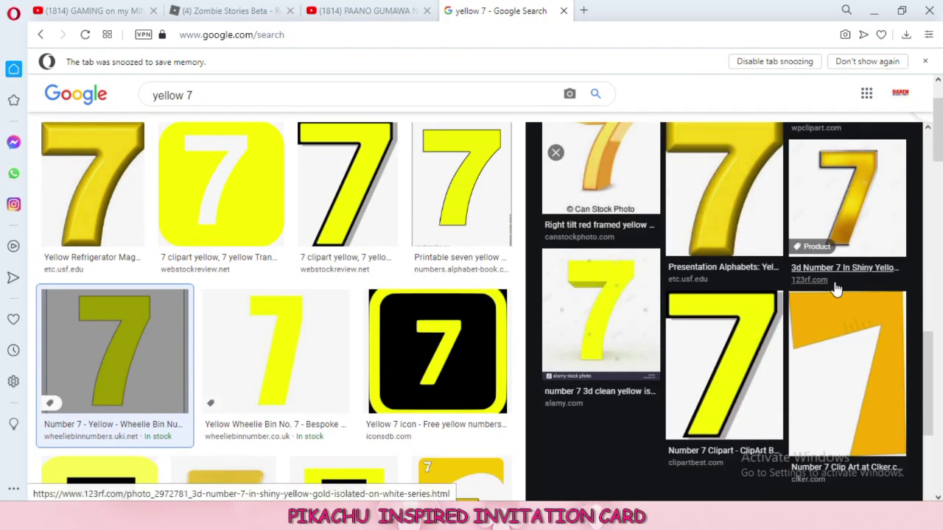
scroll(836, 290, "down", 5)
scroll(835, 286, "up", 6)
scroll(754, 263, "down", 1)
scroll(753, 263, "down", 5)
left_click(573, 335)
- Preview the printable yellow seven clipart and save it as a PNG in Downloads
scroll(315, 243, "down", 3)
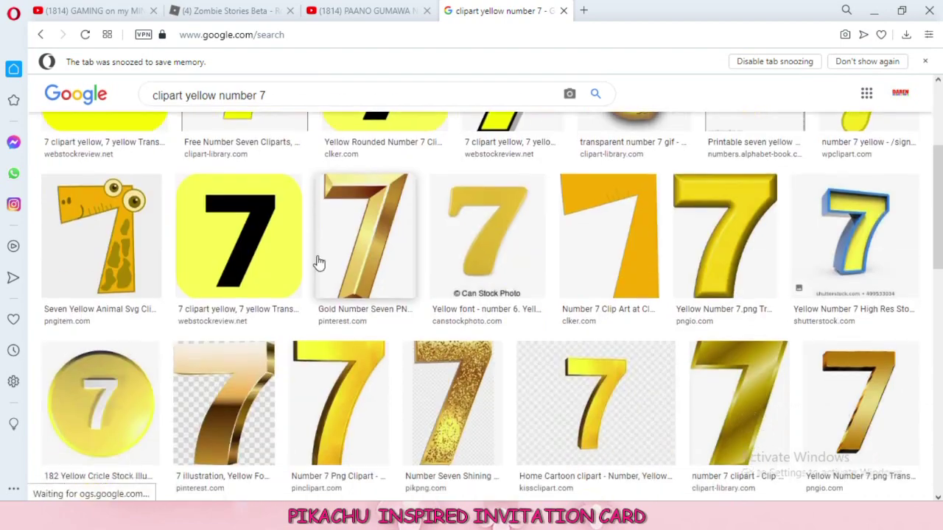
scroll(316, 263, "down", 2)
scroll(316, 263, "up", 4)
left_click(263, 268)
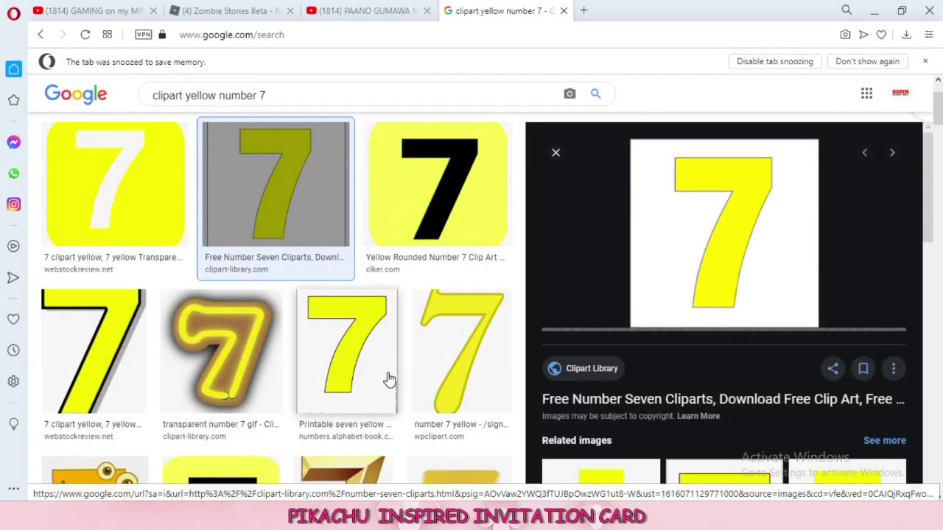
left_click(390, 379)
right_click(754, 243)
left_click(639, 349)
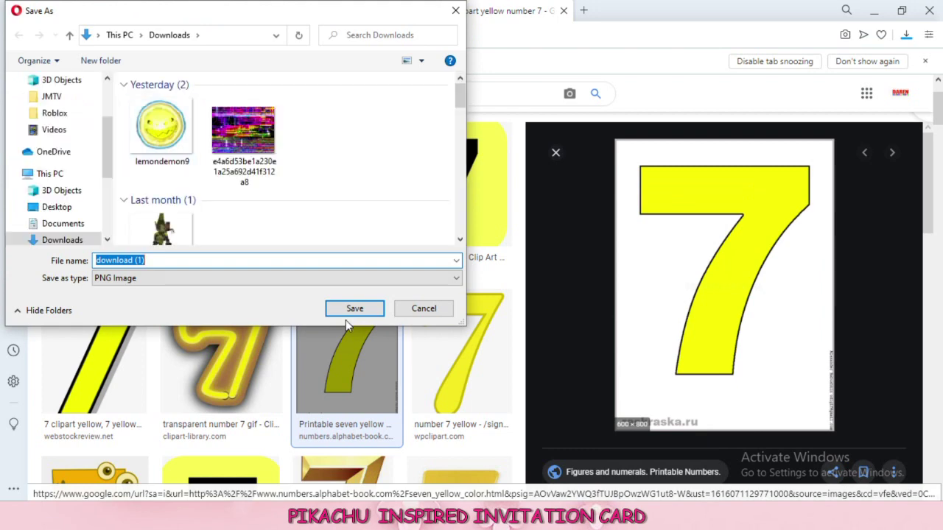
left_click(355, 307)
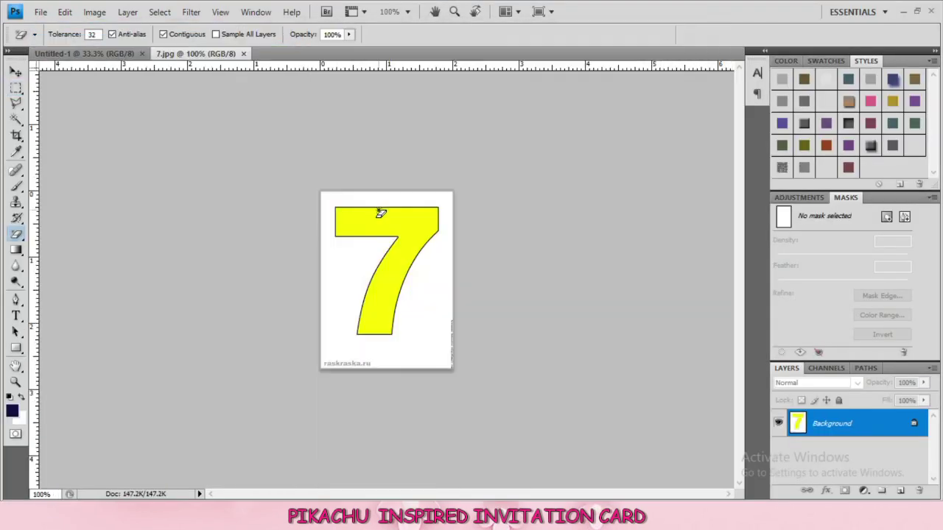
- Remove the 7's white background, then copy the 7 and paste it into the card
left_click(416, 328)
key("m")
left_click_drag(330, 201, 387, 263)
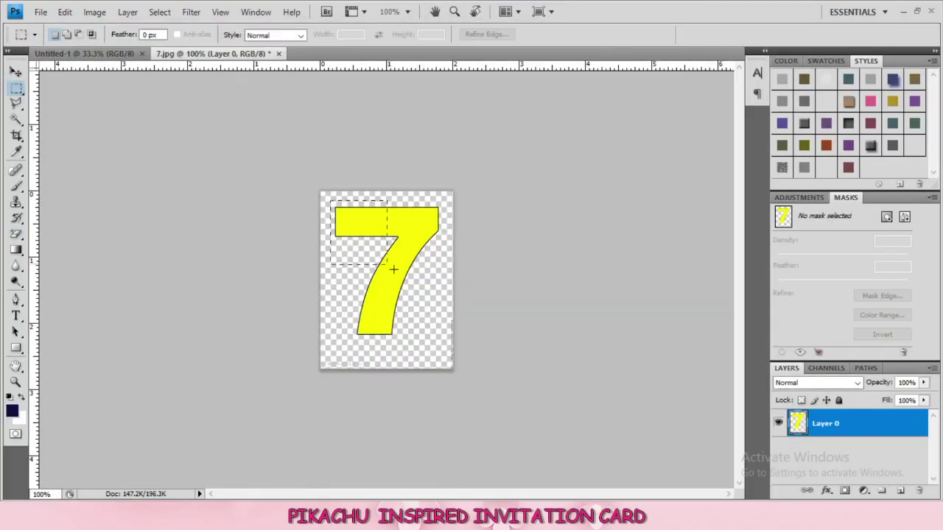
left_click(134, 61)
key("ctrl+v")
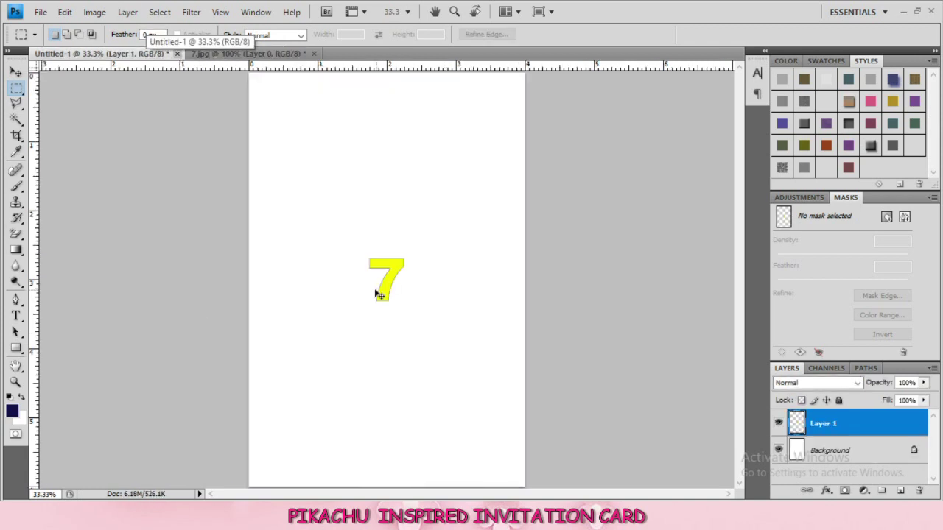
- Free-transform the pasted 7 to fill the card from top to bottom edge
key("ctrl+t")
left_click_drag(401, 295, 497, 462)
left_click_drag(370, 260, 275, 93)
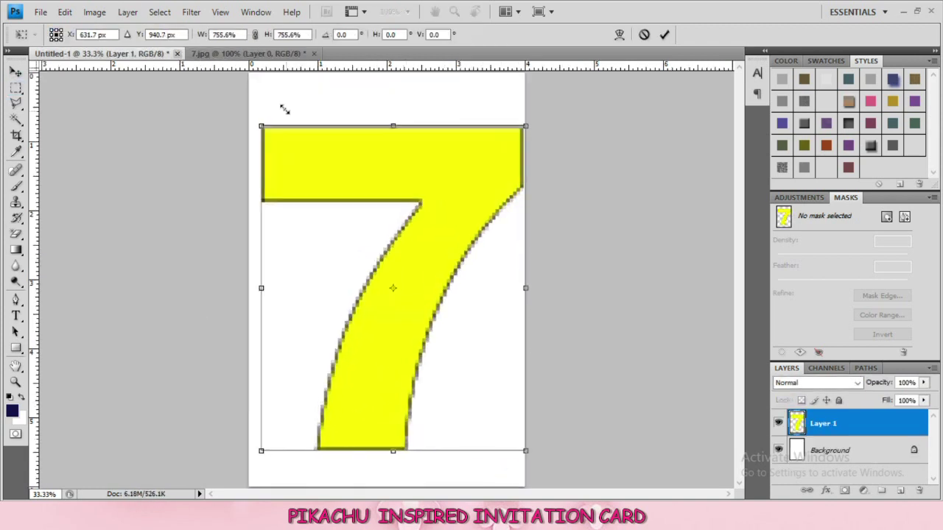
left_click_drag(358, 153, 354, 115)
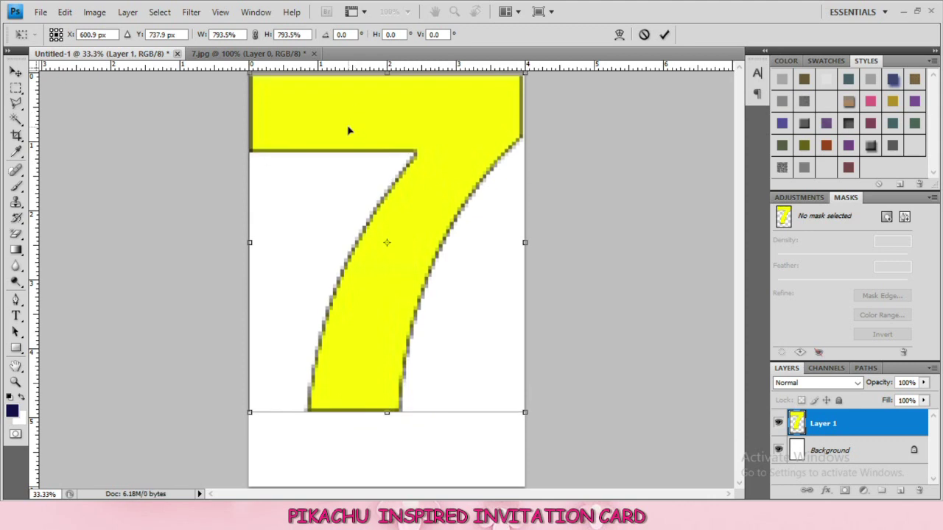
left_click_drag(387, 417, 387, 486)
left_click(15, 72)
key("Return")
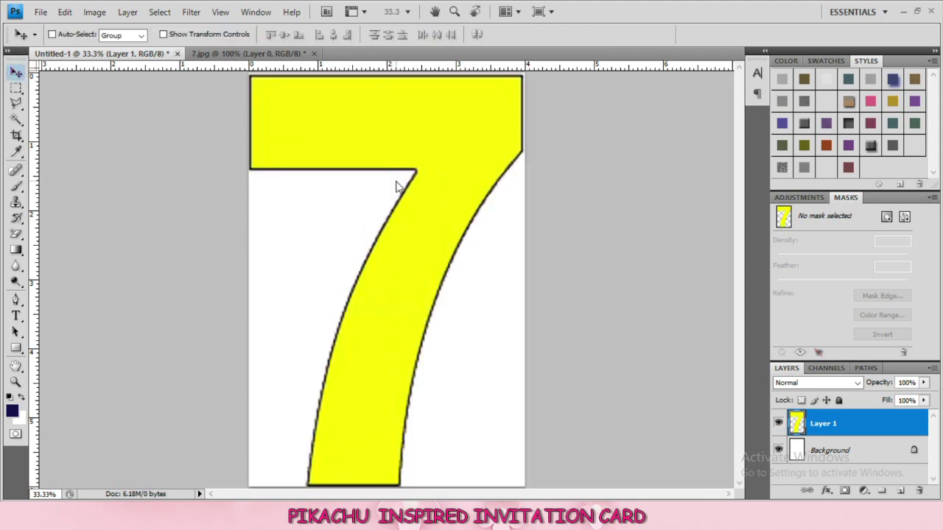
- Magic Wand-select the 7's yellow fill, refine the edge, and copy it to a new layer
left_click(16, 118)
left_click(261, 158)
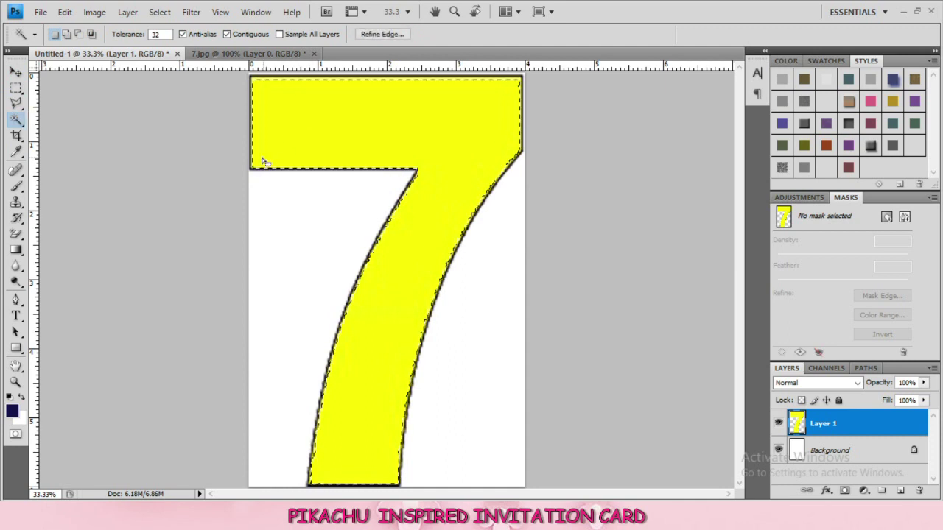
left_click(381, 34)
key("Return")
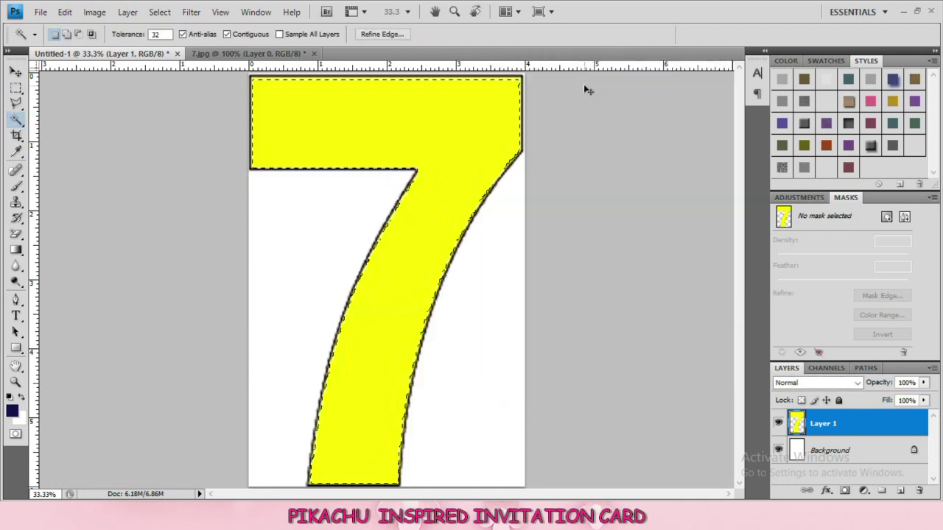
key("ctrl+j")
- Enlarge the yellow copy slightly up and to both sides to cover the outline
key("ctrl+t")
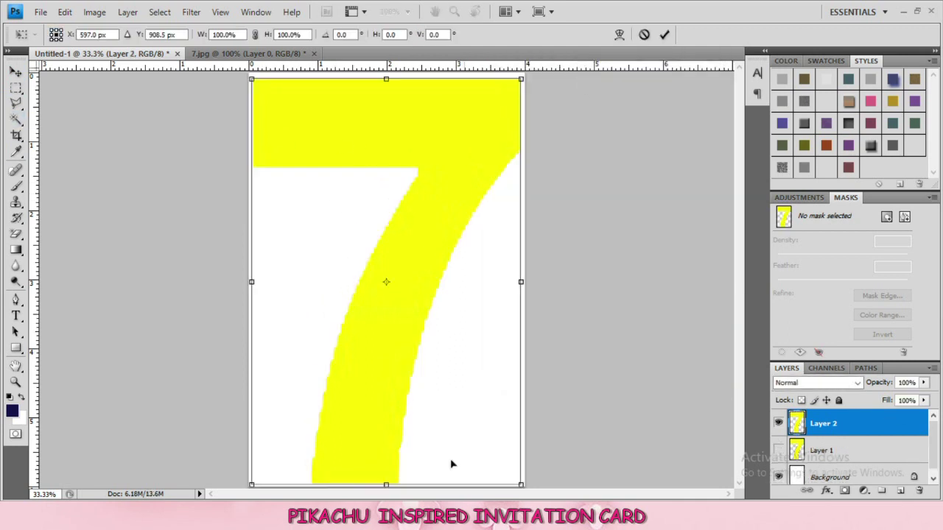
left_click_drag(386, 76, 385, 71)
left_click_drag(252, 280, 249, 280)
left_click_drag(520, 280, 524, 280)
left_click(15, 87)
key("Return")
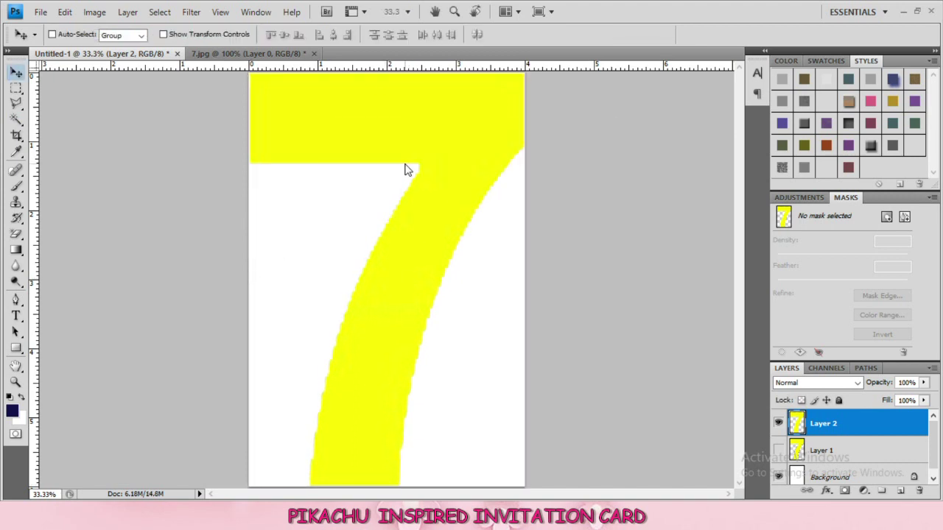
key("ctrl+plus")
key("ctrl+plus")
key("ctrl+minus")
key("ctrl+minus")
key("ctrl+plus")
key("ctrl+plus")
scroll(431, 166, "down", 3)
key("ctrl+minus")
key("ctrl+minus")
- Set the new yellow layer's opacity to 100% in Blending Options
key("ctrl+l")
key("Escape")
double_click(888, 425)
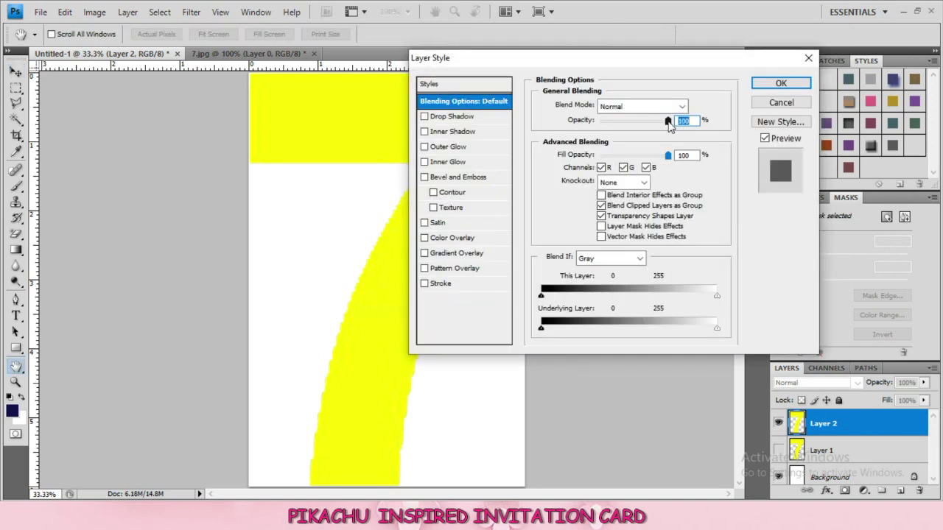
left_click_drag(637, 122, 668, 122)
key("Return")
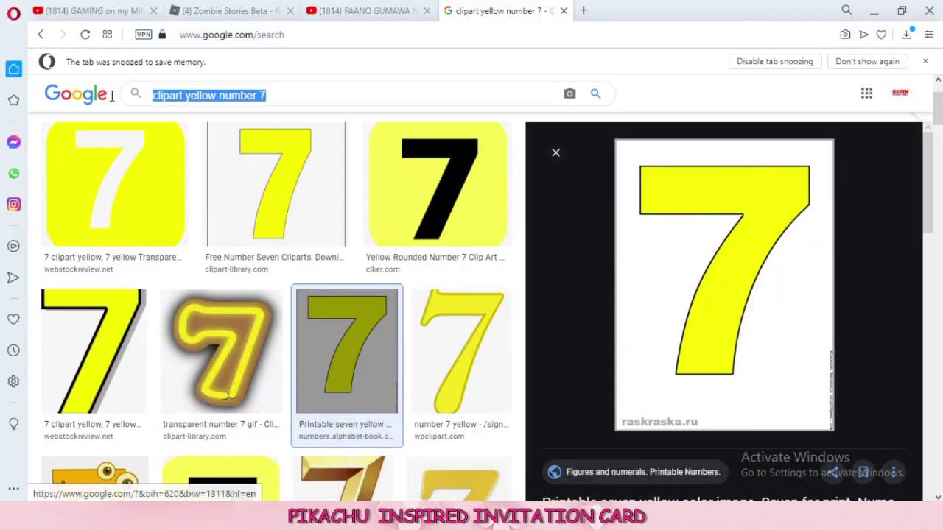
- Search images for black eye clip art and preview the googly eyes result
type("g ")
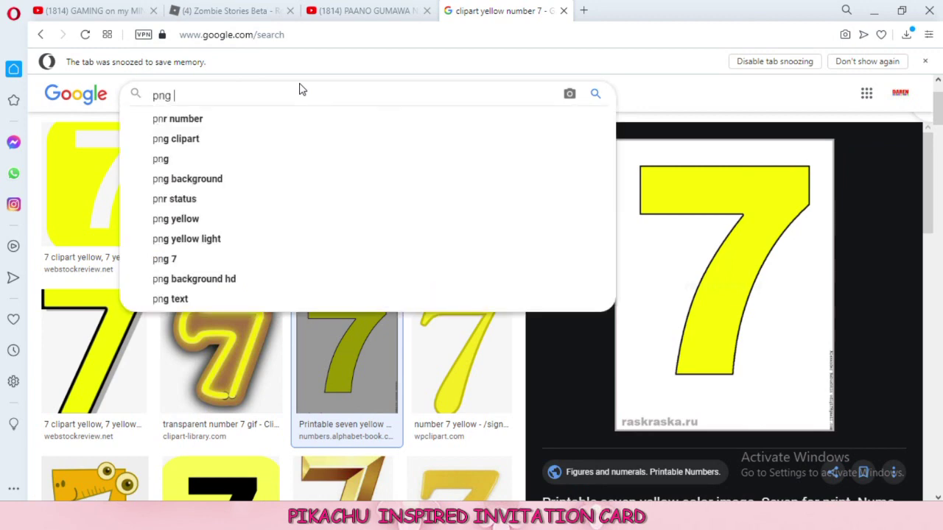
type("black eye clip at")
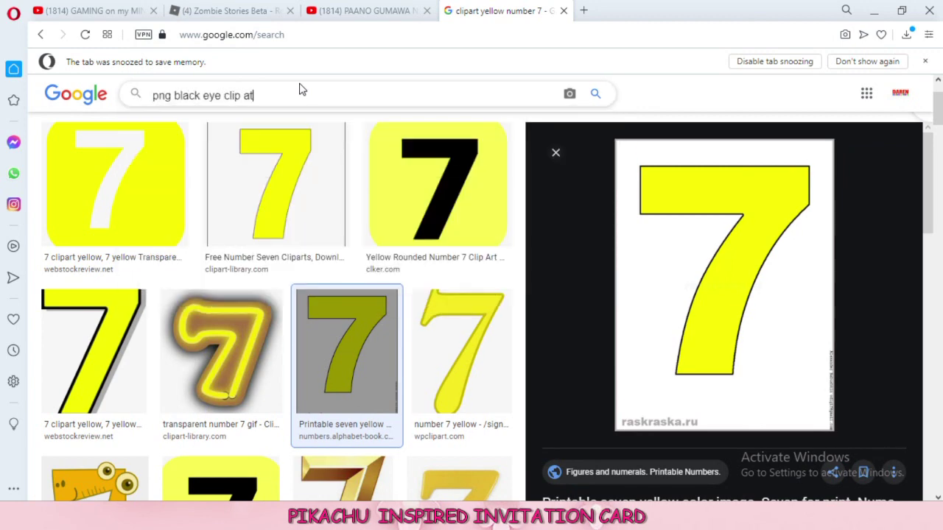
scroll(444, 317, "down", 5)
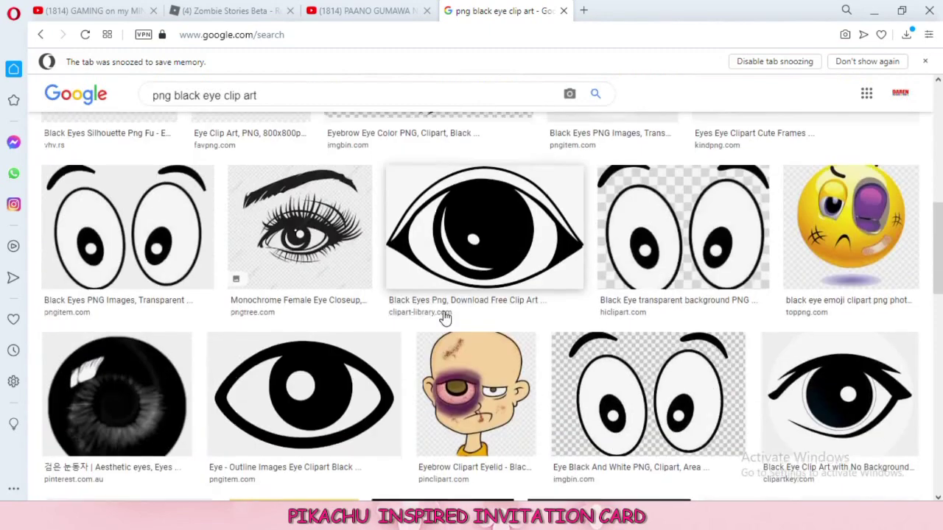
scroll(444, 317, "down", 4)
scroll(444, 317, "down", 1)
left_click(813, 235)
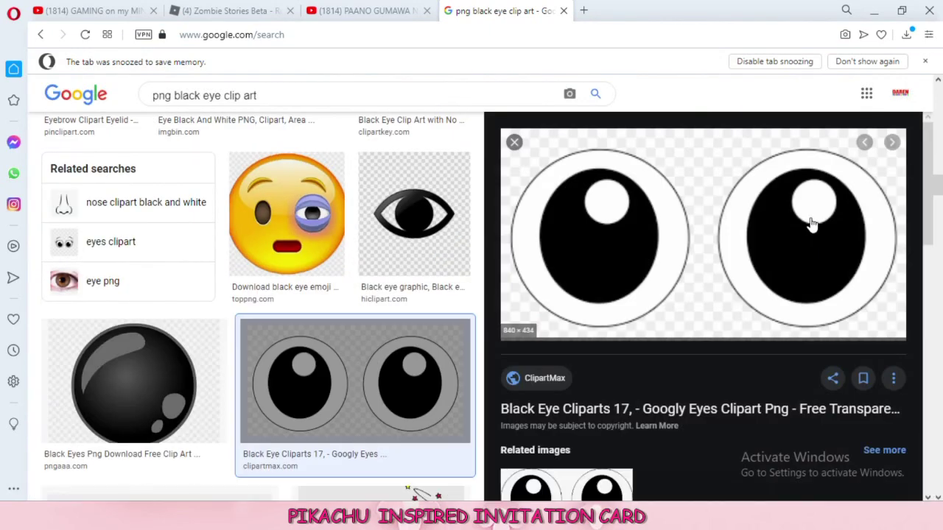
- Save the googly eyes image to the Downloads folder
scroll(802, 241, "down", 3)
scroll(802, 242, "down", 2)
scroll(803, 241, "up", 2)
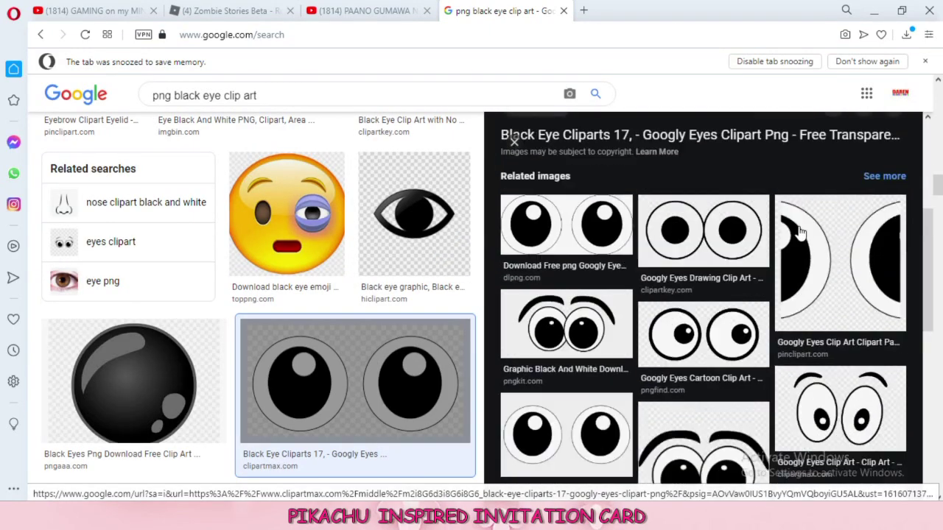
scroll(801, 236, "up", 3)
right_click(800, 230)
left_click(650, 344)
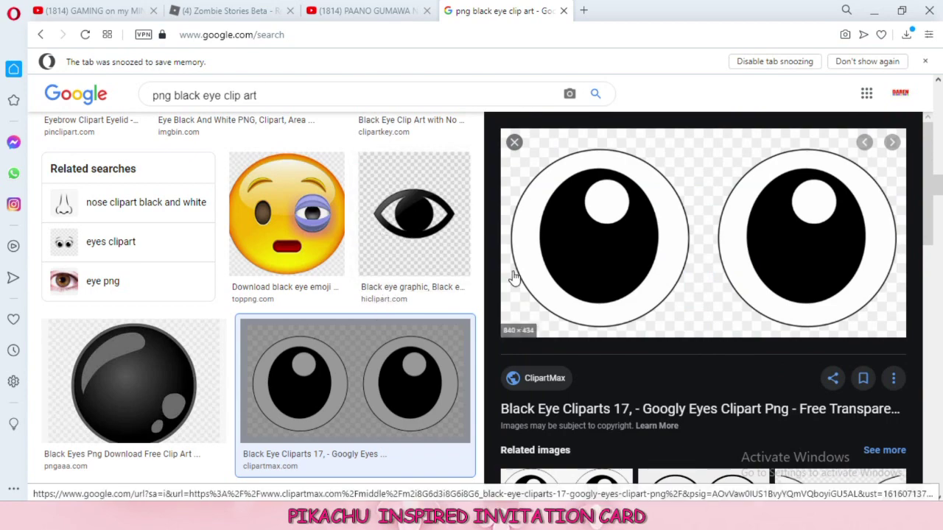
left_click(357, 308)
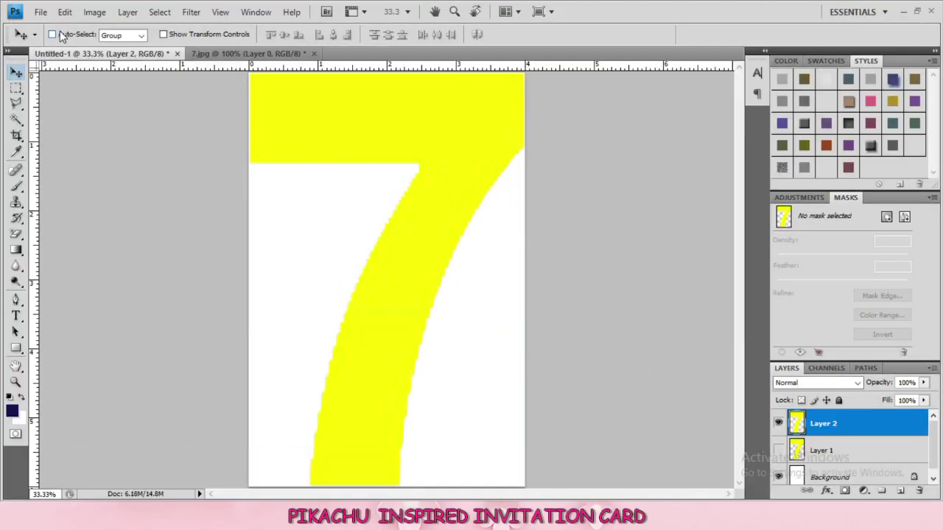
- Bring up Photoshop's Open dialog and browse This PC for the eyes image
left_click(41, 11)
left_click(59, 43)
left_click(311, 218)
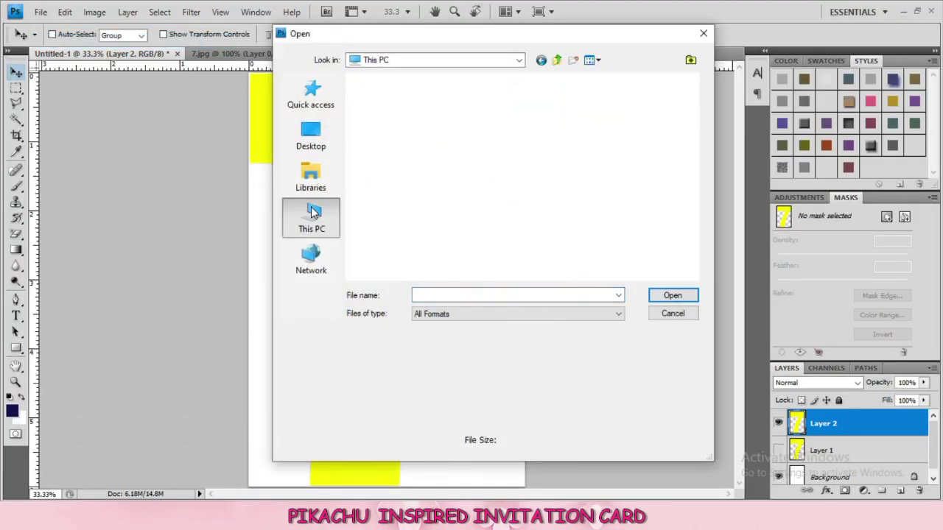
- Try opening the googly-eyes PNG from Downloads in Photoshop and dismiss the format error
left_click(311, 96)
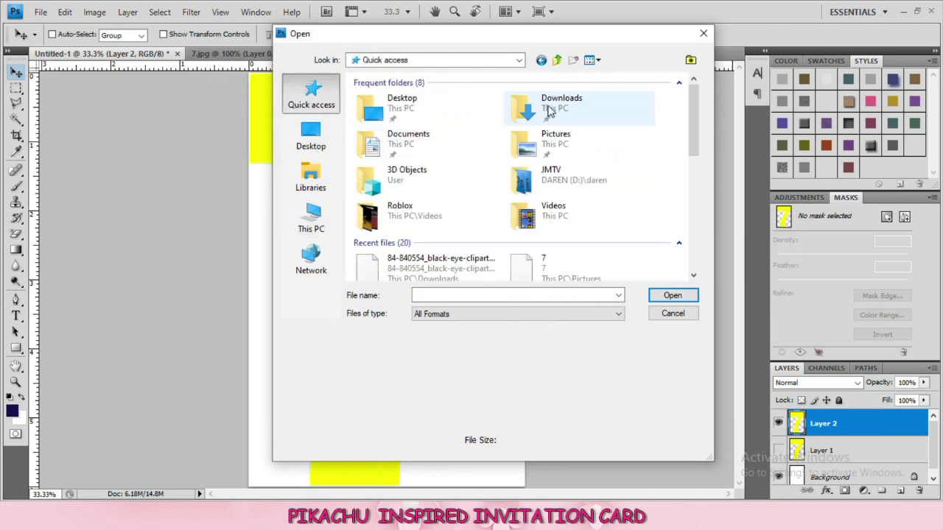
double_click(618, 103)
double_click(400, 151)
key("Return")
left_click(295, 54)
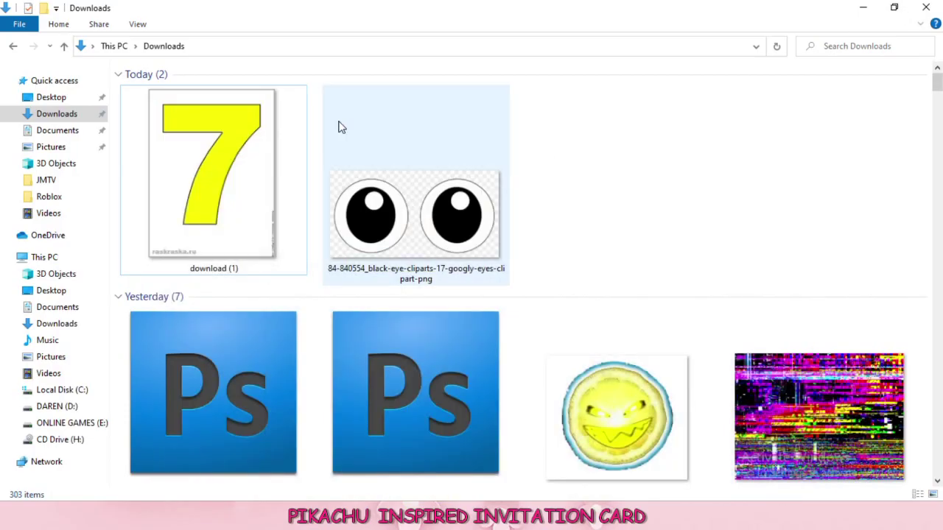
- Open the eyes PNG in Paint and save it as a JPEG named eye in Pictures
right_click(408, 140)
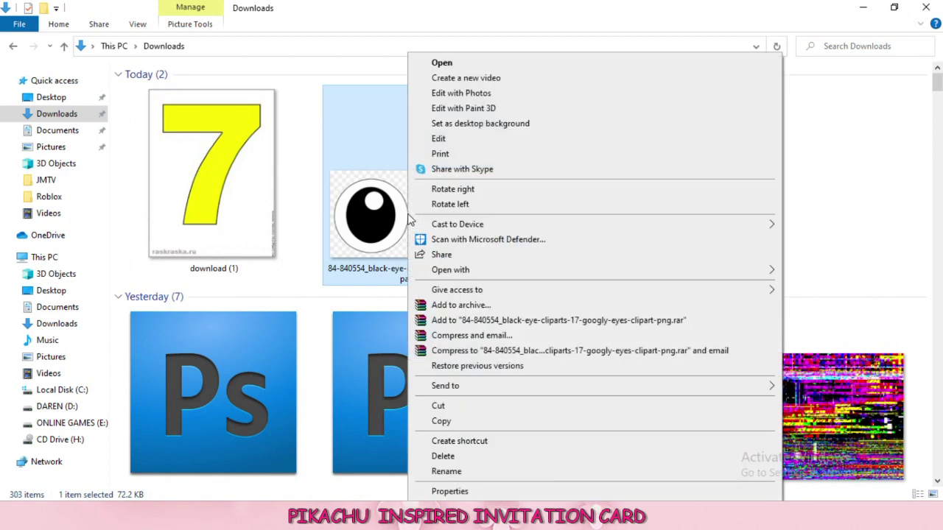
left_click(458, 142)
left_click(36, 110)
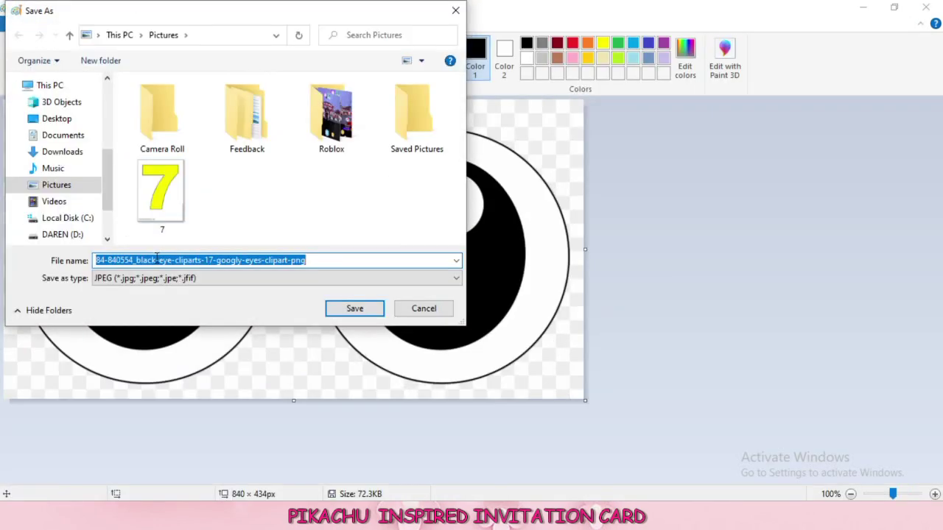
type("eye")
key("Return")
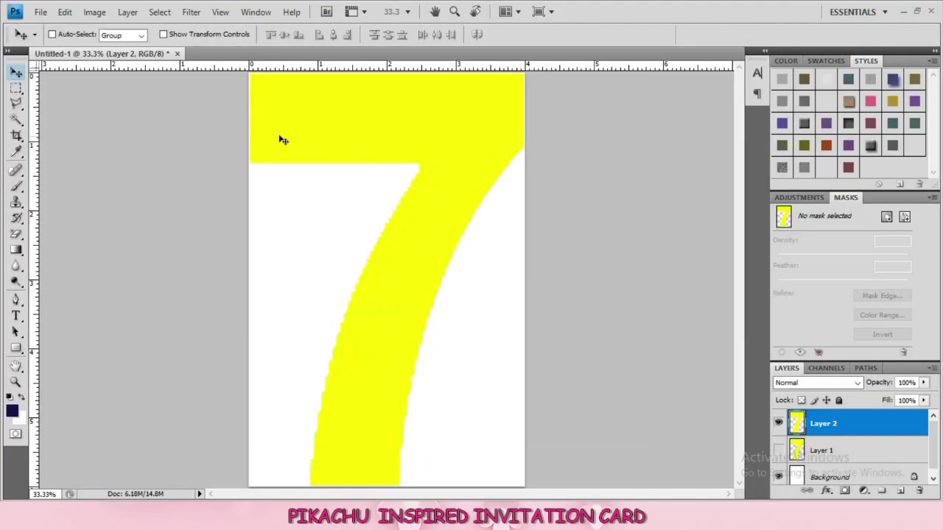
key("ctrl+t")
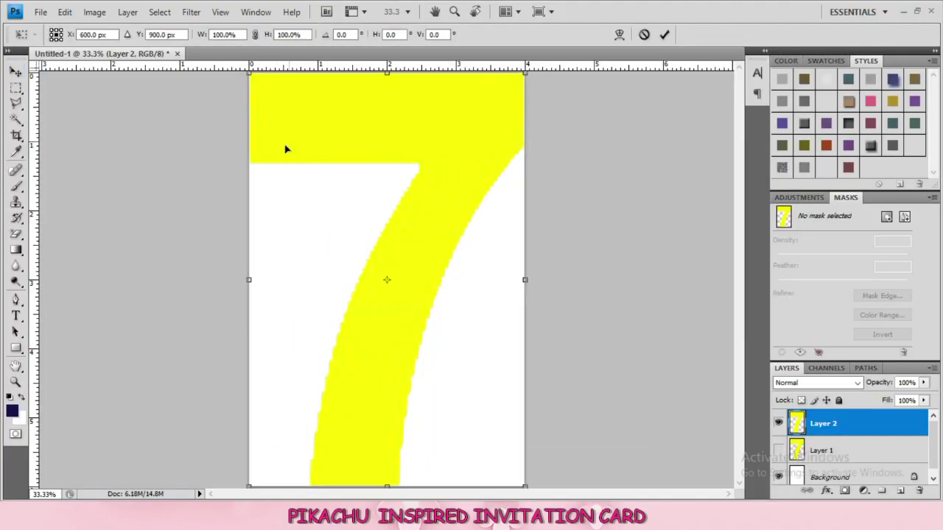
- Nudge the 7 to fit, then save as 'Picachu Inspired Invitation Card JMTV' PSD in a new Desktop folder
mouse_move(247, 279)
left_mouse_down()
mouse_move(238, 275)
mouse_move(246, 265)
left_mouse_up()
key("Return")
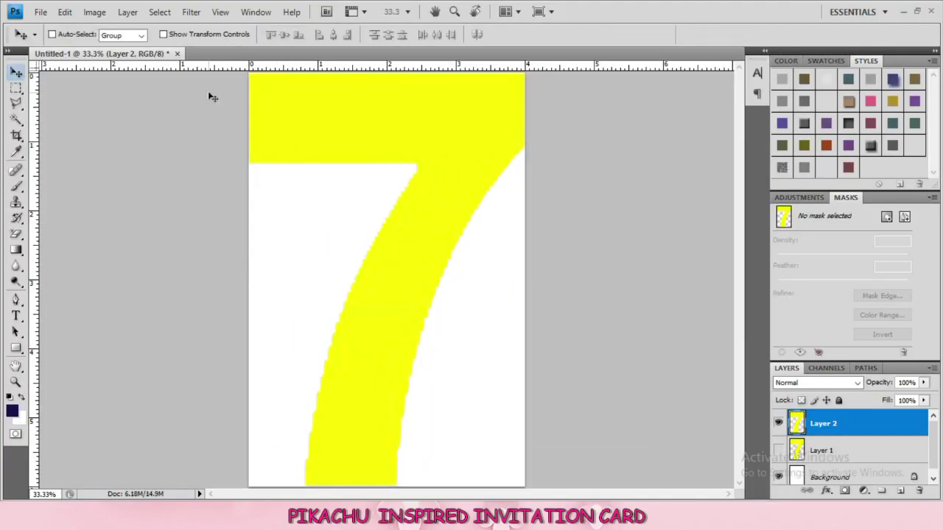
left_click(40, 12)
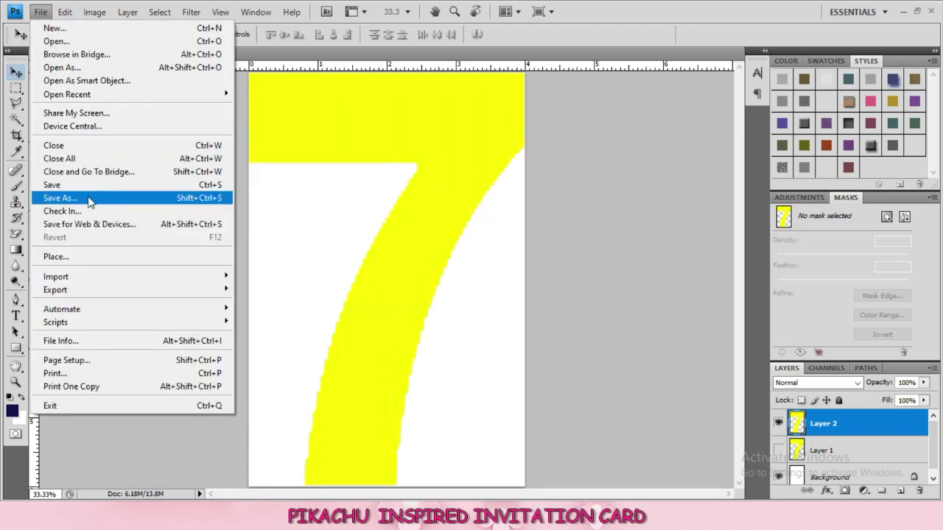
left_click(59, 200)
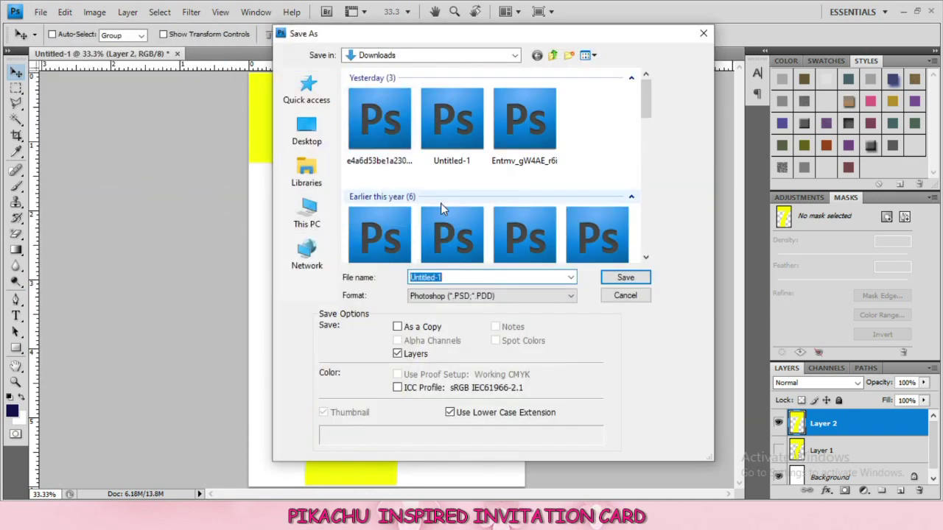
type("Picachu Inspired Invitation ")
type("Card JMTV")
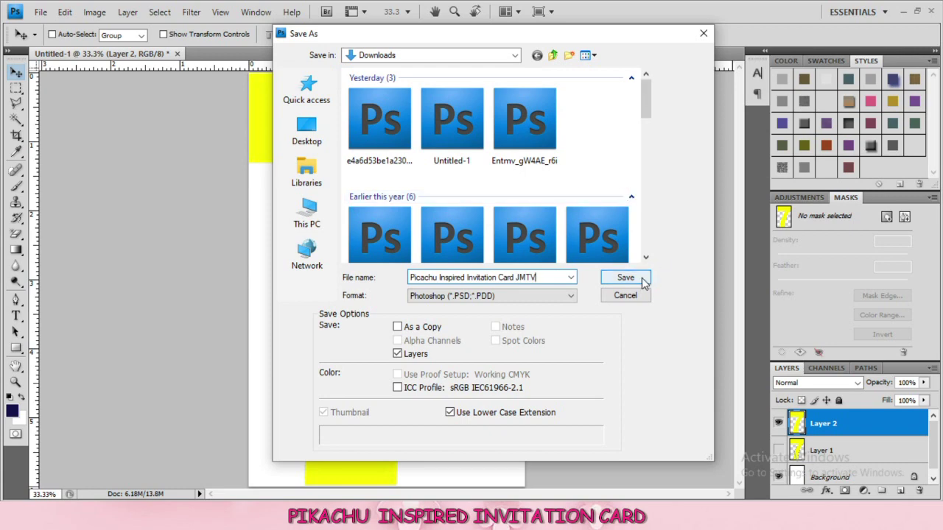
left_click(306, 131)
right_click(438, 220)
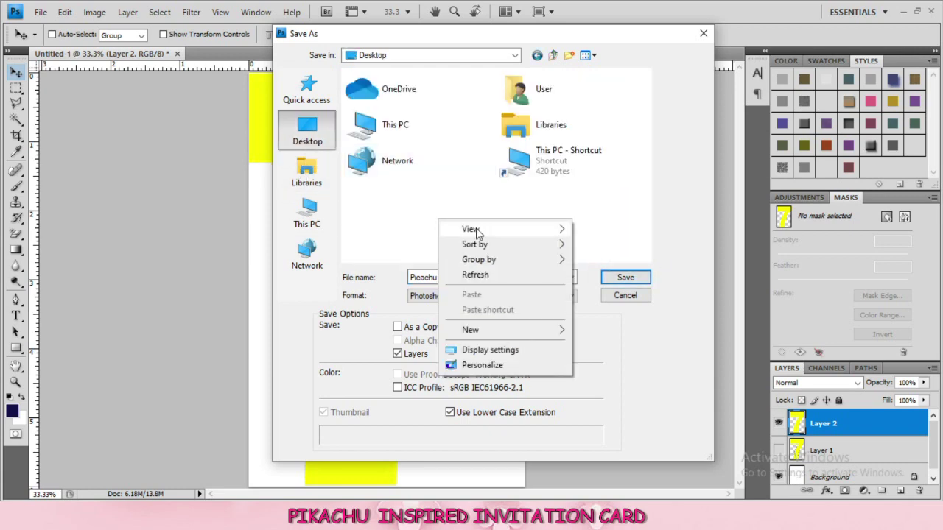
left_click(603, 110)
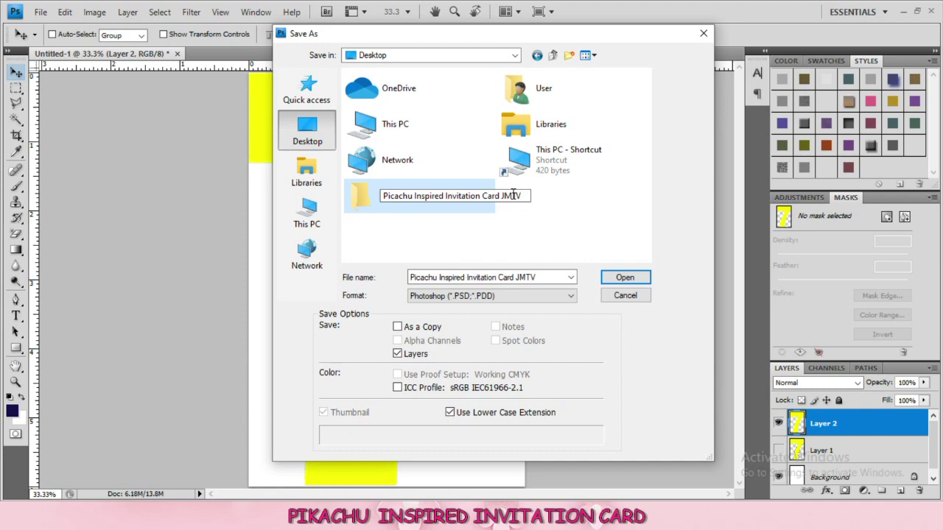
key("Return")
key("Return")
key("Return")
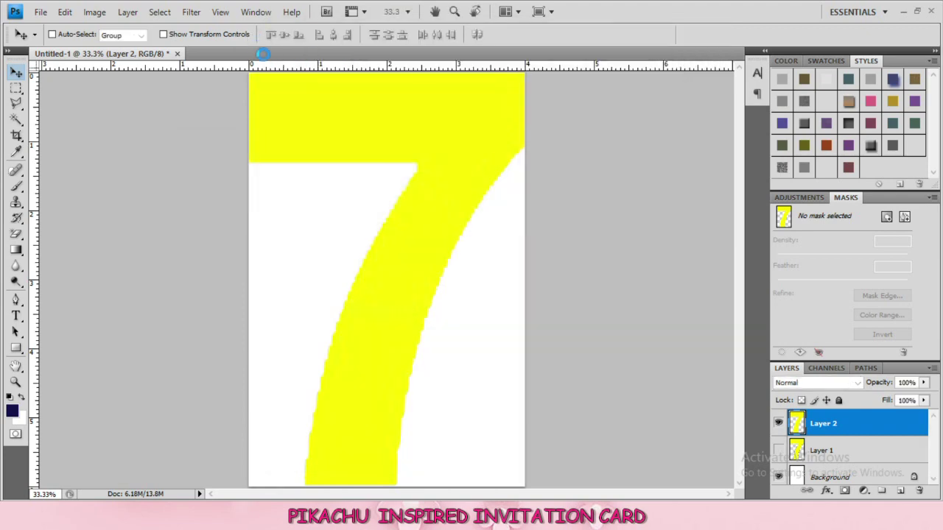
key("ctrl+o")
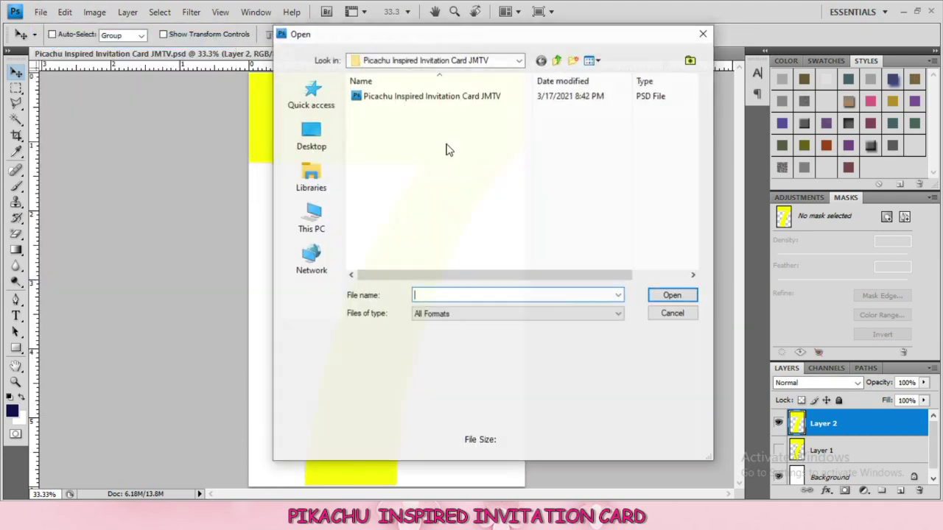
- Open eye.jpg from the Pictures folder
left_click(310, 95)
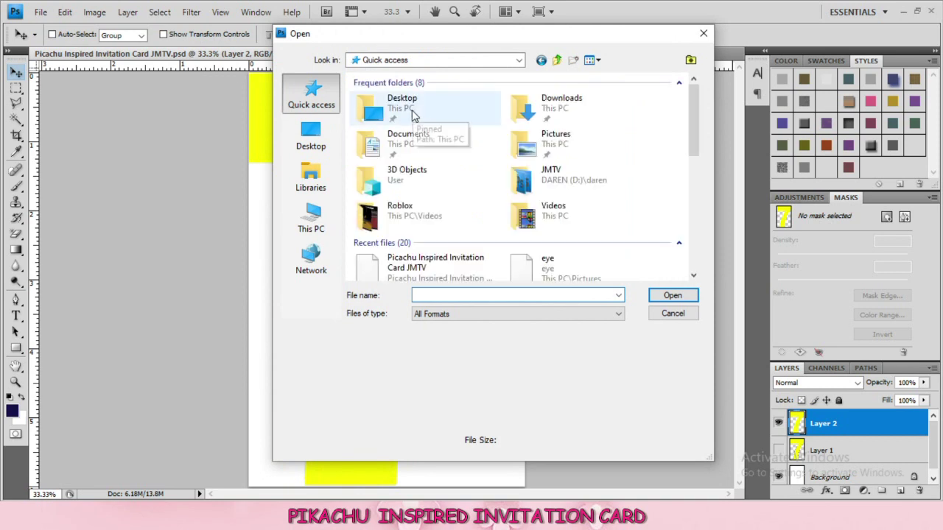
double_click(525, 140)
left_click(525, 211)
double_click(525, 210)
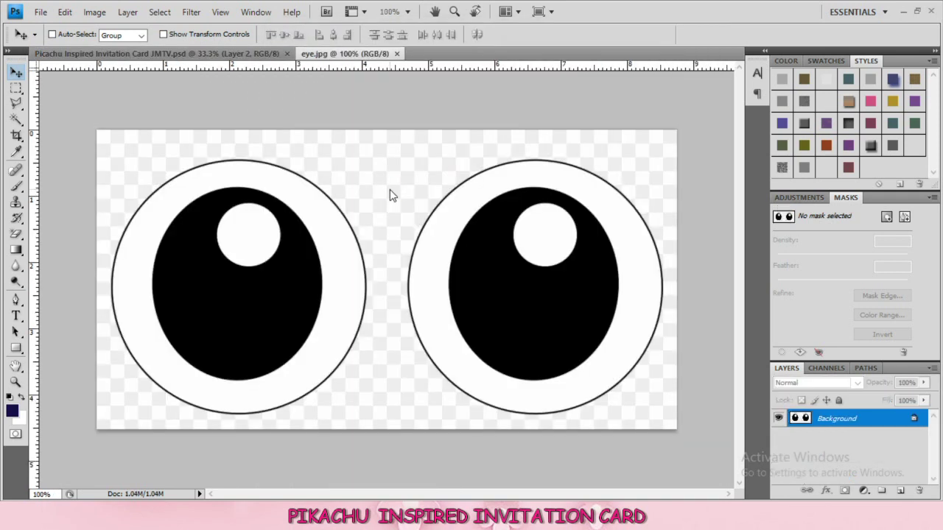
- Elliptical-select the left pupil and paste it onto the invitation card
right_click(15, 88)
left_click(73, 97)
left_click_drag(171, 187, 280, 274)
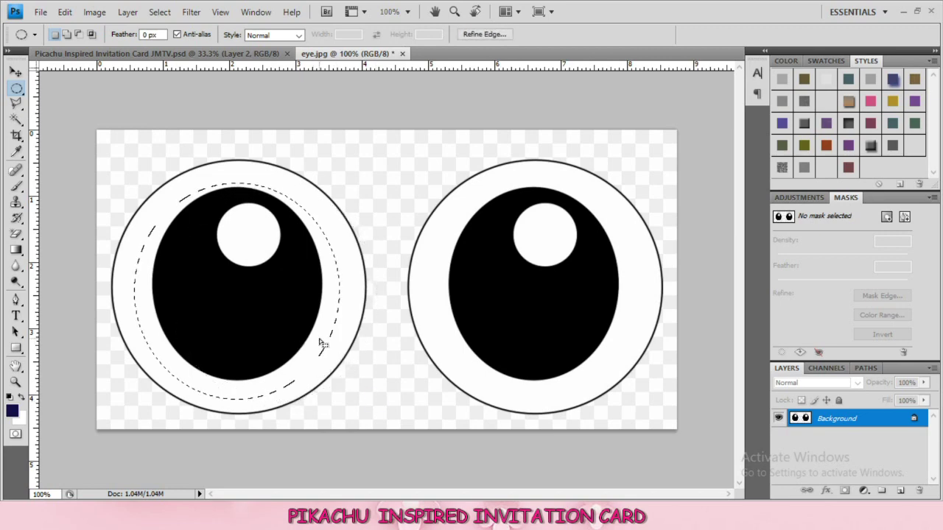
left_click(176, 54)
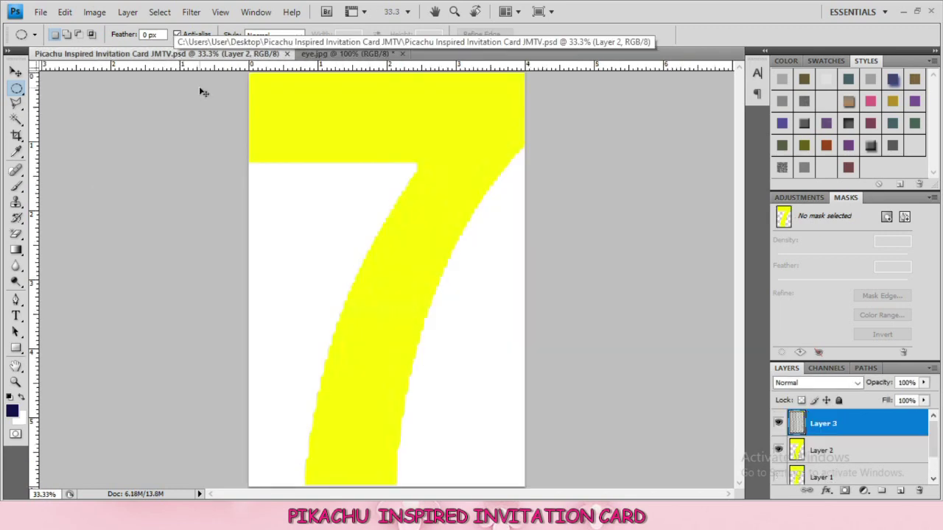
key("ctrl+v")
- Move the pasted eye to the card's upper left, removing an extra duplicate layer
key("ctrl+t")
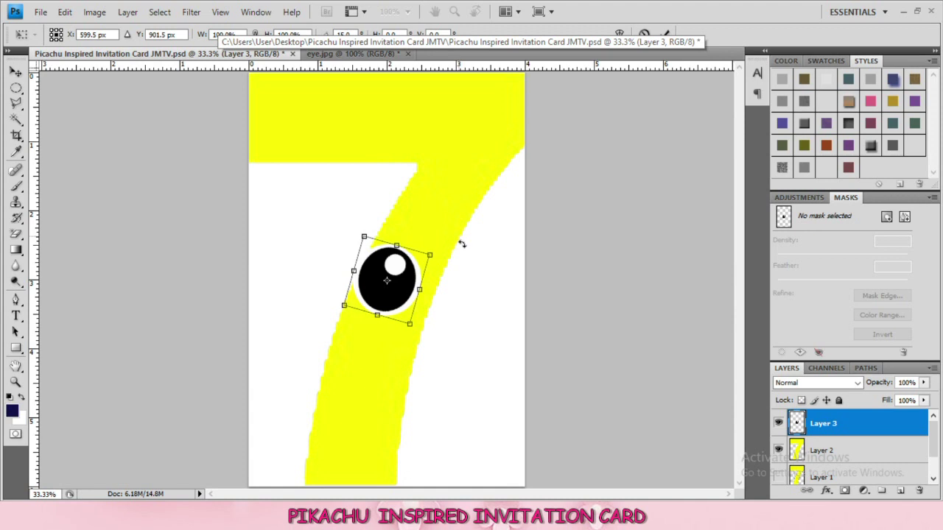
key("v")
key("Return")
mouse_move(384, 296)
left_mouse_down()
mouse_move(344, 273)
mouse_move(314, 220)
mouse_move(385, 275)
mouse_move(406, 252)
left_mouse_up()
left_click(778, 423)
left_click(919, 490)
key("Return")
- Duplicate the eye onto a new layer
right_click(313, 199)
left_click(330, 212)
key("ctrl+t")
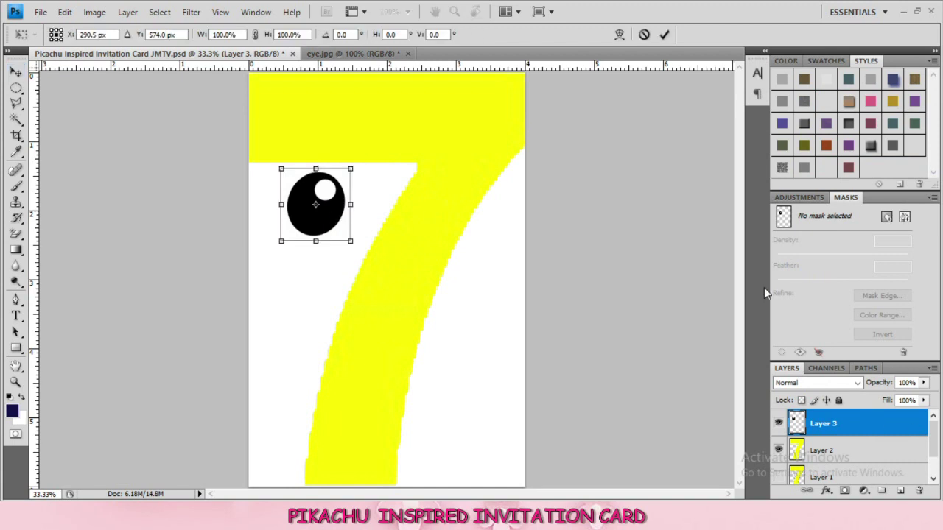
key("Return")
right_click(847, 424)
left_click(818, 139)
key("Return")
- Flip the copied eye horizontally and move it right onto the 7
key("ctrl+t")
right_click(317, 213)
left_click(366, 402)
left_click_drag(335, 223, 474, 221)
left_click(16, 71)
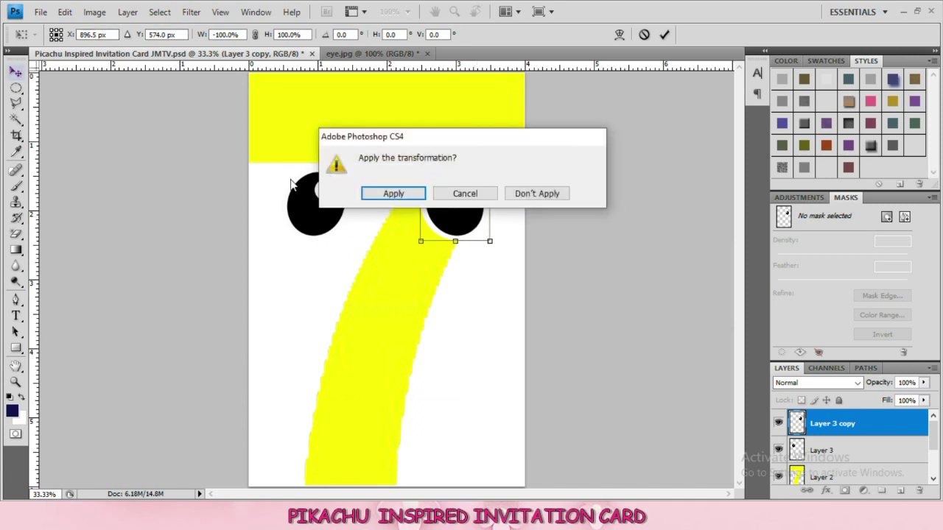
left_click(389, 191)
- Select the Magic Eraser tool for the eye edges, then return to the Move tool
left_click(17, 120)
left_click(15, 234)
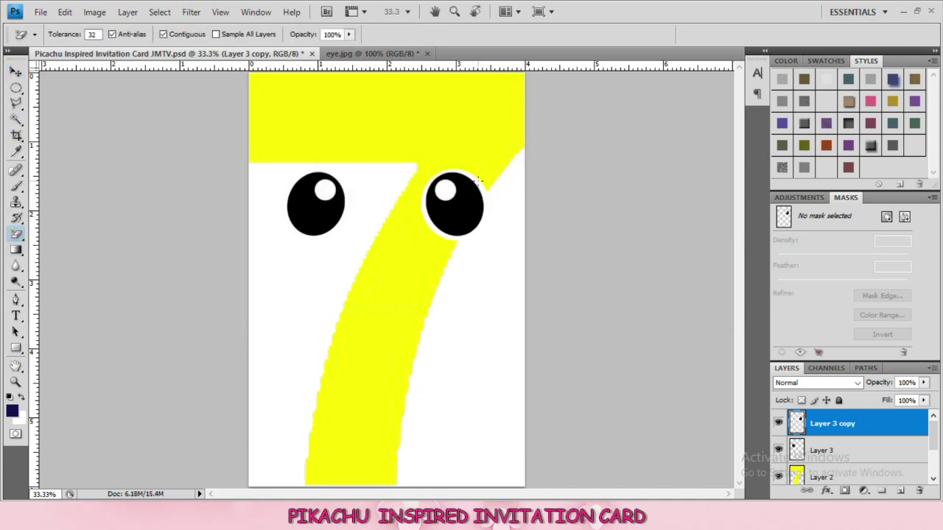
key("v")
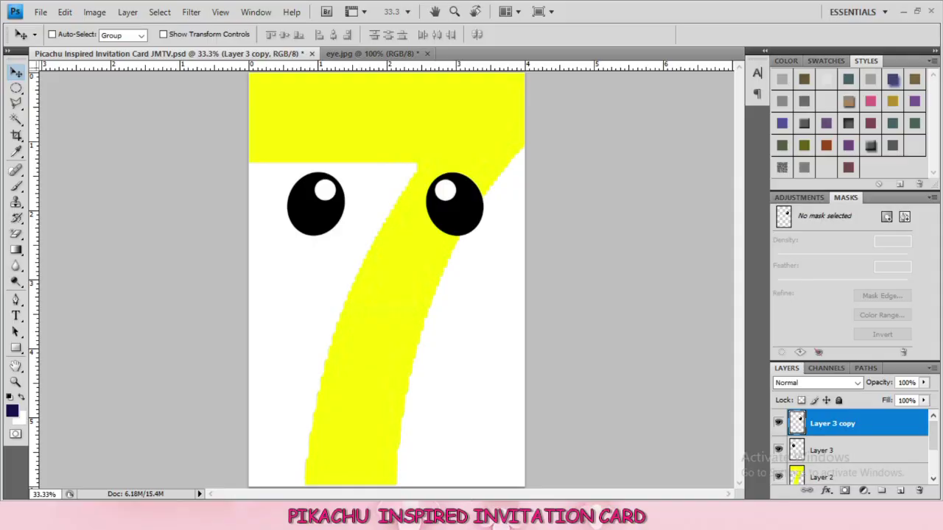
left_click(903, 12)
- Search Google Images for red oblong clip art and browse the results
left_click_drag(152, 93, 150, 95)
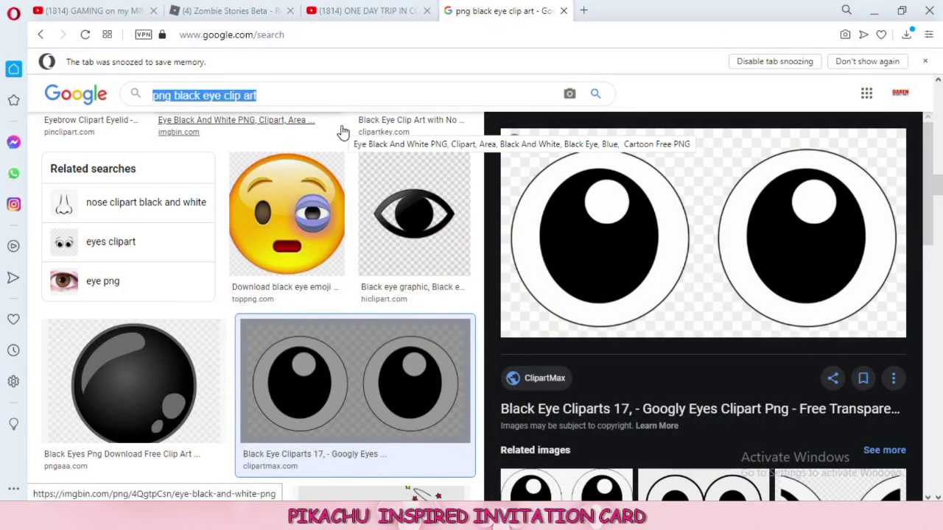
type("red oblong cl")
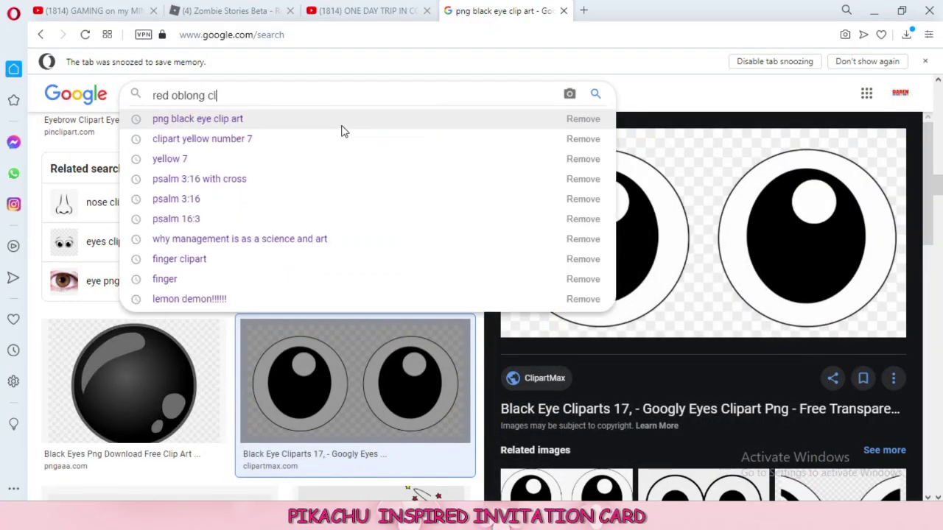
type("ip art")
key("Return")
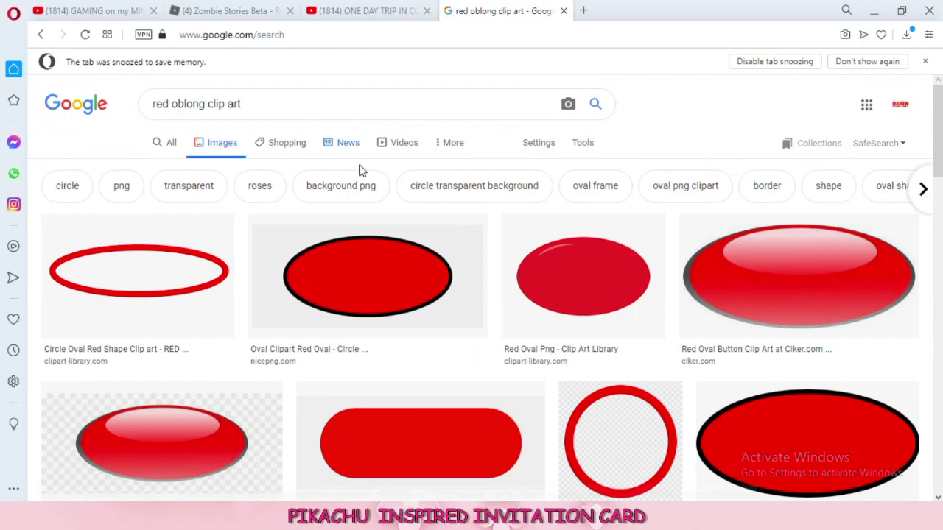
scroll(480, 306, "down", 5)
scroll(480, 306, "down", 5)
scroll(480, 306, "down", 5)
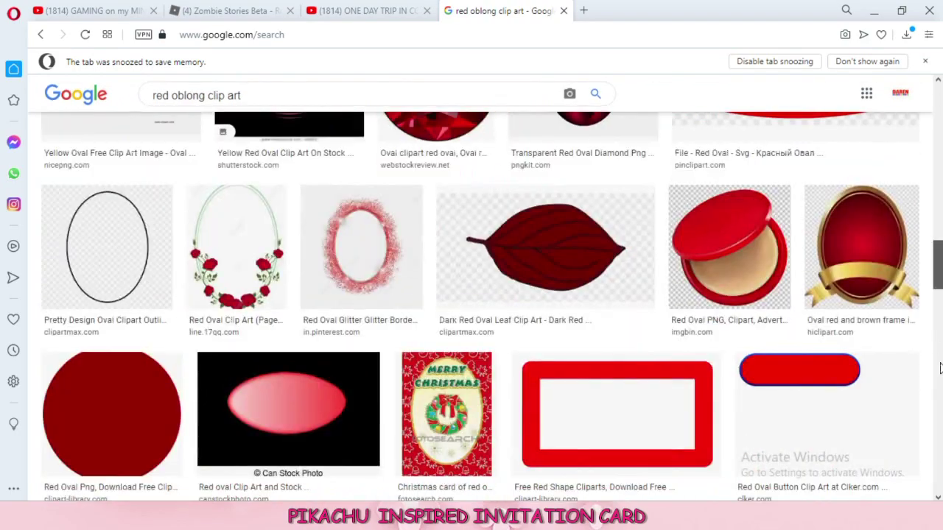
scroll(480, 307, "down", 5)
scroll(481, 306, "down", 3)
scroll(480, 306, "down", 5)
scroll(480, 306, "down", 4)
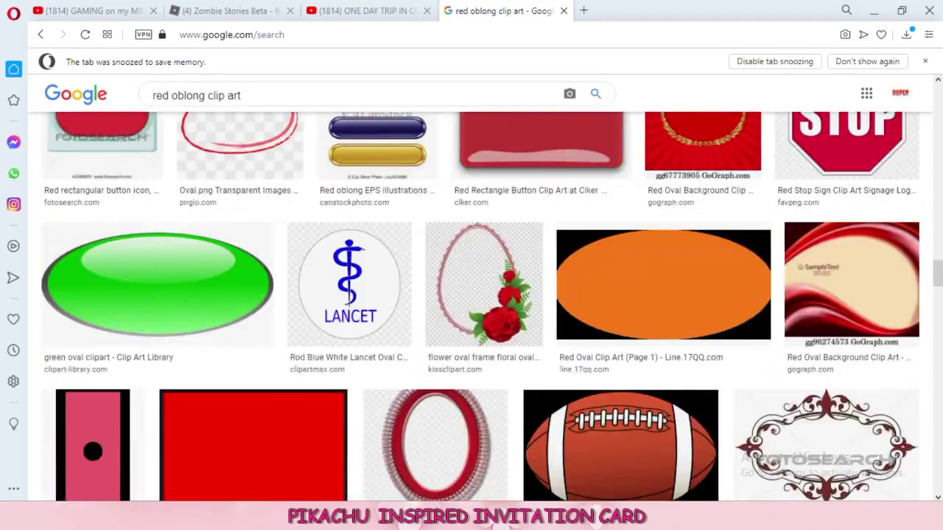
left_click_drag(937, 272, 938, 84)
- Save the glossy red oval clip art to Downloads as chic.png
left_click(612, 263)
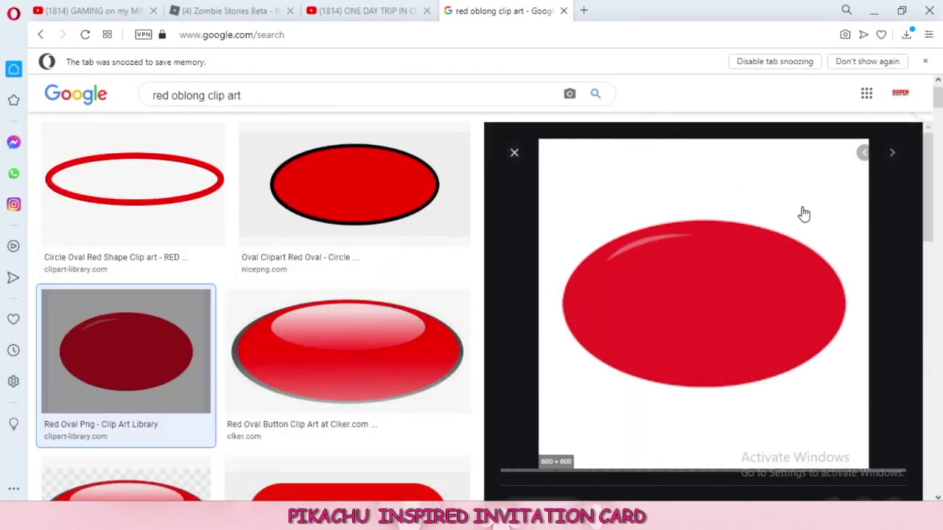
scroll(906, 179, "down", 5)
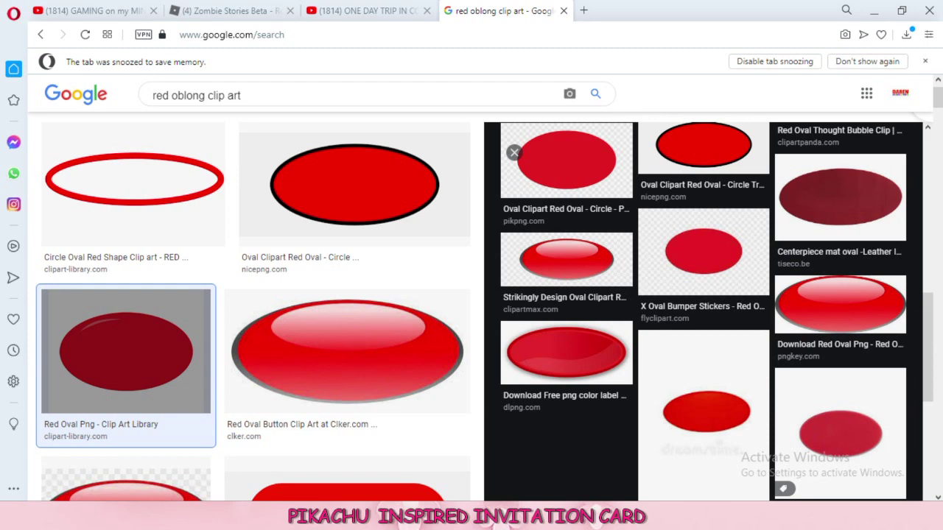
scroll(937, 279, "down", 1)
scroll(938, 344, "up", 5)
right_click(695, 182)
left_click(746, 360)
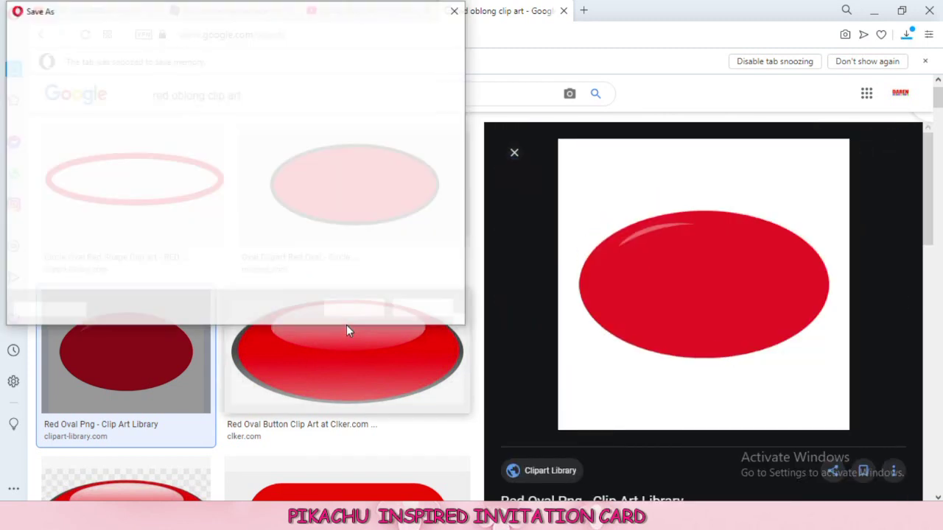
type("chic")
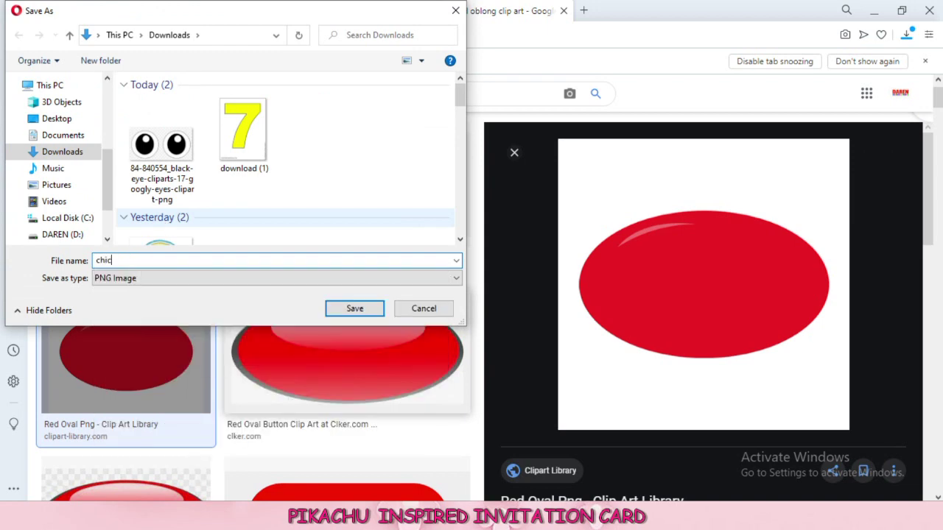
left_click(354, 308)
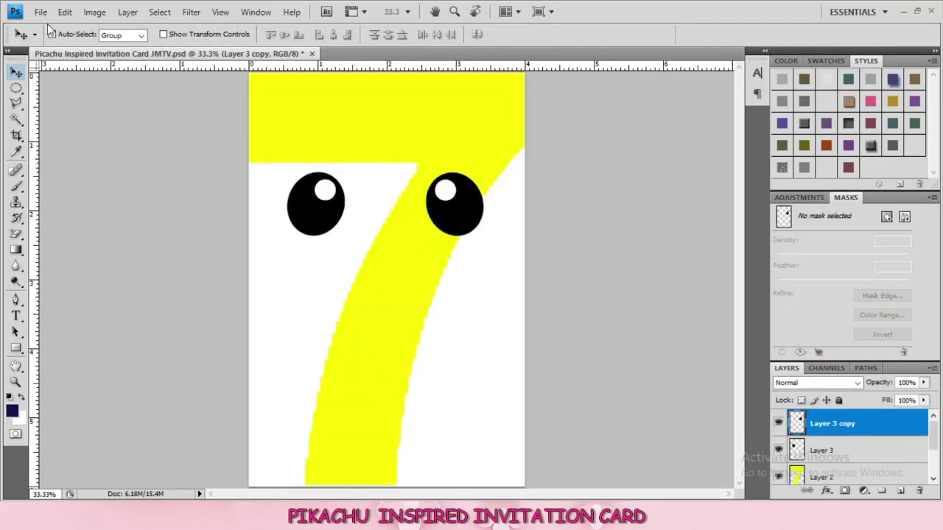
- Open chic.png from the Downloads folder in Photoshop
left_click(42, 12)
left_click(59, 43)
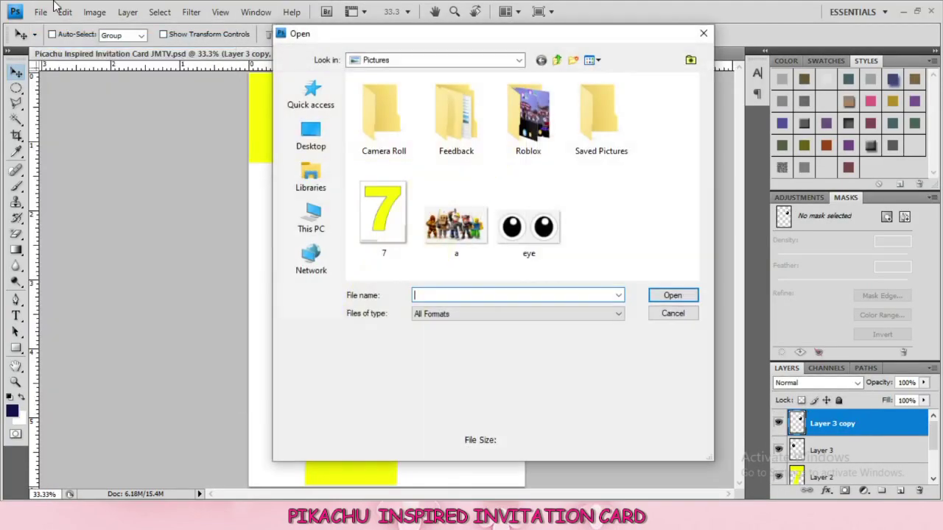
left_click(310, 137)
left_click(310, 96)
double_click(530, 107)
double_click(389, 143)
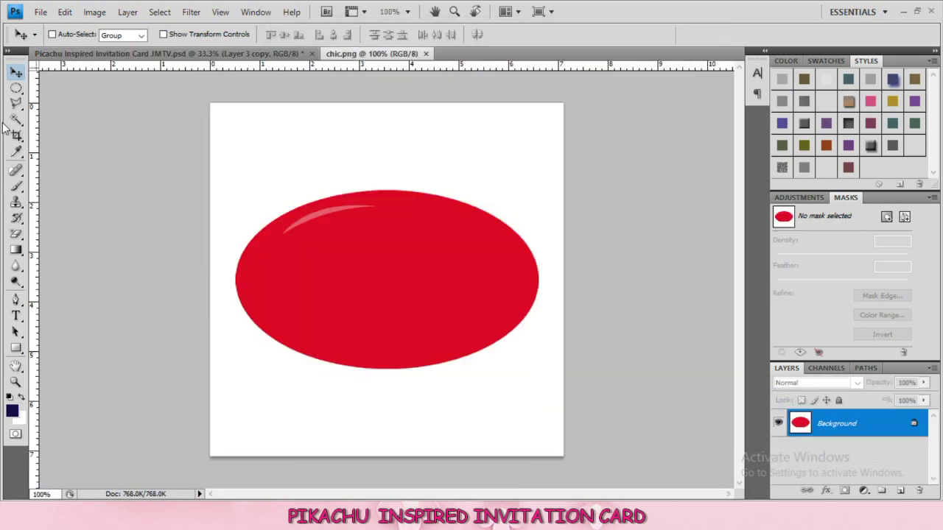
- Magic-erase the white background around the red oval and copy the oval
key("e")
left_click(249, 194)
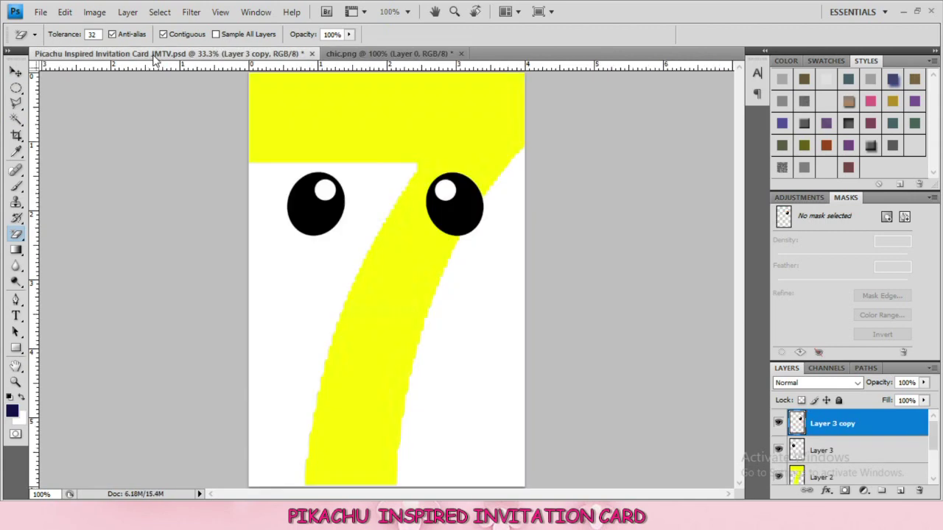
left_click(16, 87)
right_click(485, 278)
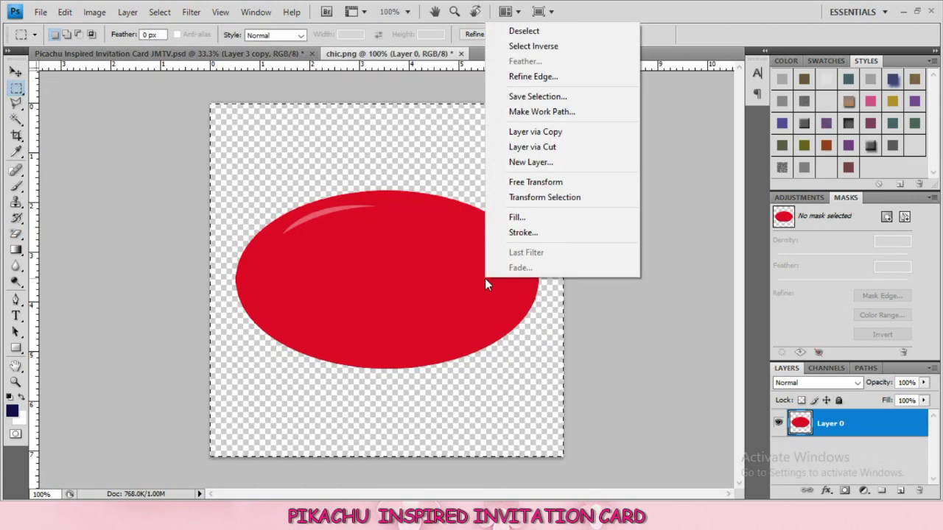
left_click(169, 53)
- Paste the oval into the card, tilt it, and place it as the left cheek
key("ctrl+v")
key("ctrl+t")
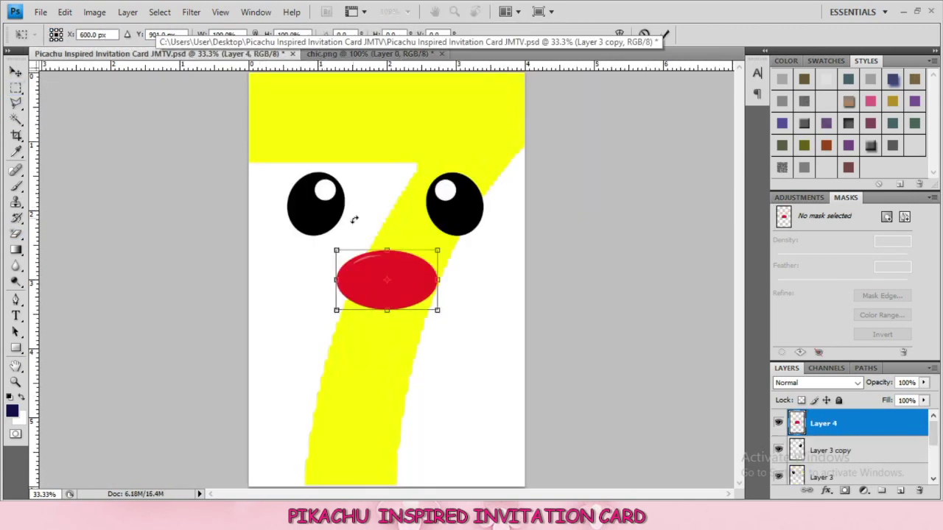
left_click_drag(450, 241, 457, 312)
key("Return")
left_click_drag(390, 276, 270, 282)
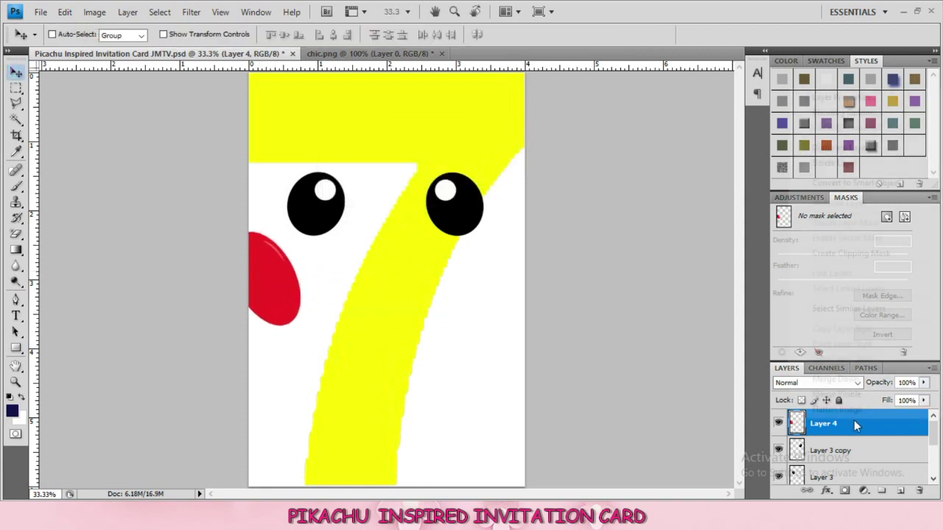
- Duplicate the cheek, flip it horizontally, and place it under the right eye
right_click(853, 425)
left_click(824, 139)
key("Return")
key("ctrl+t")
right_click(288, 282)
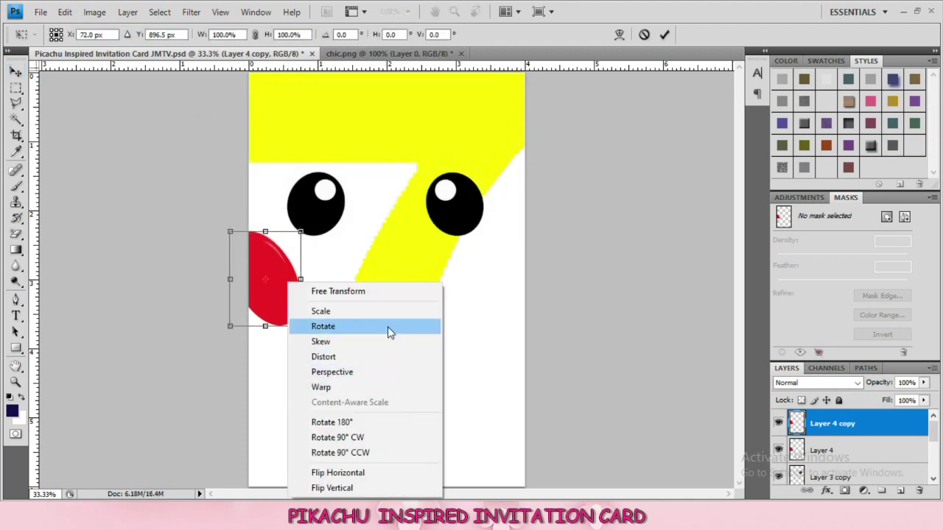
left_click(372, 472)
left_click_drag(302, 293, 516, 293)
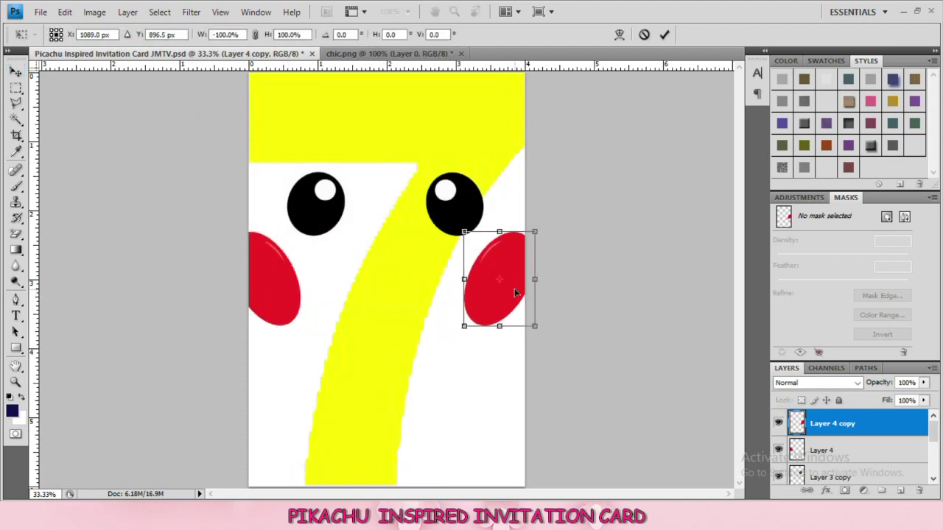
key("v")
left_click(361, 187)
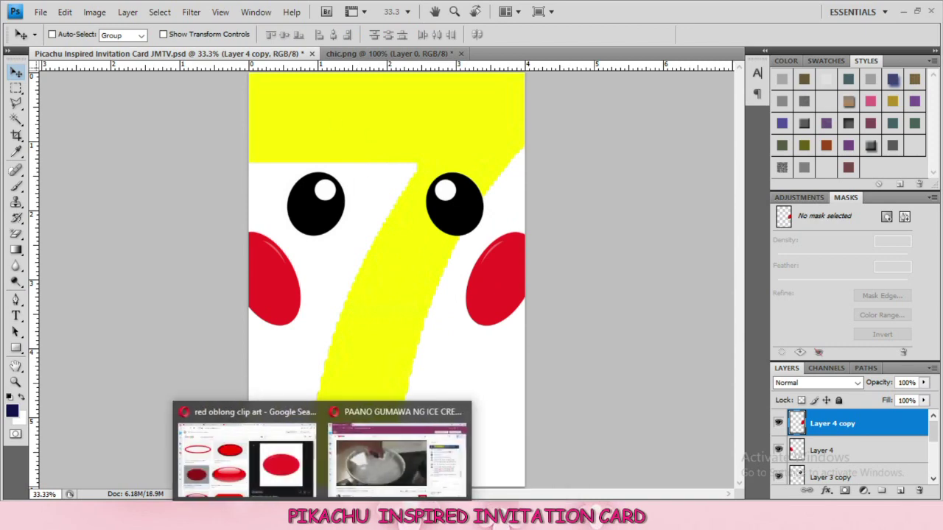
left_click(903, 12)
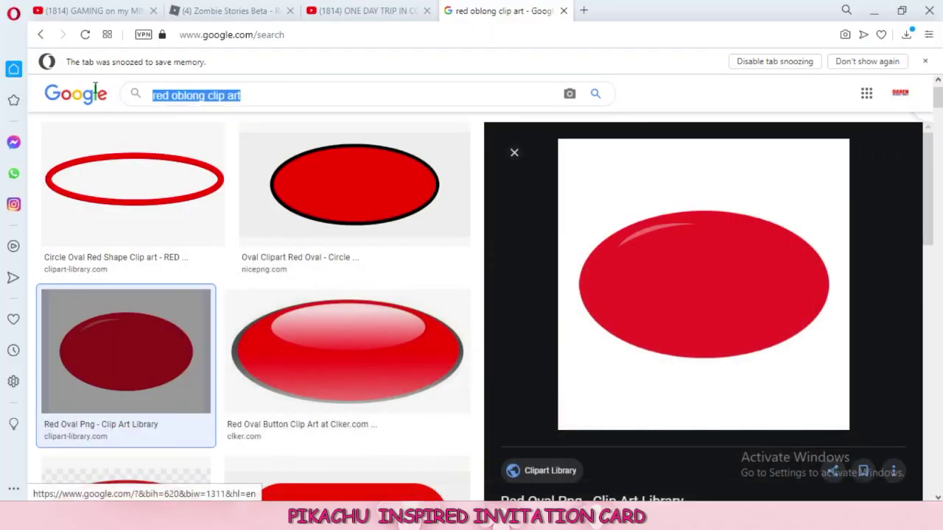
- Search Google Images for black-and-white nose and mouth clipart and scroll the results
type("and mouth clipart")
key("Down")
key("Down")
key("Return")
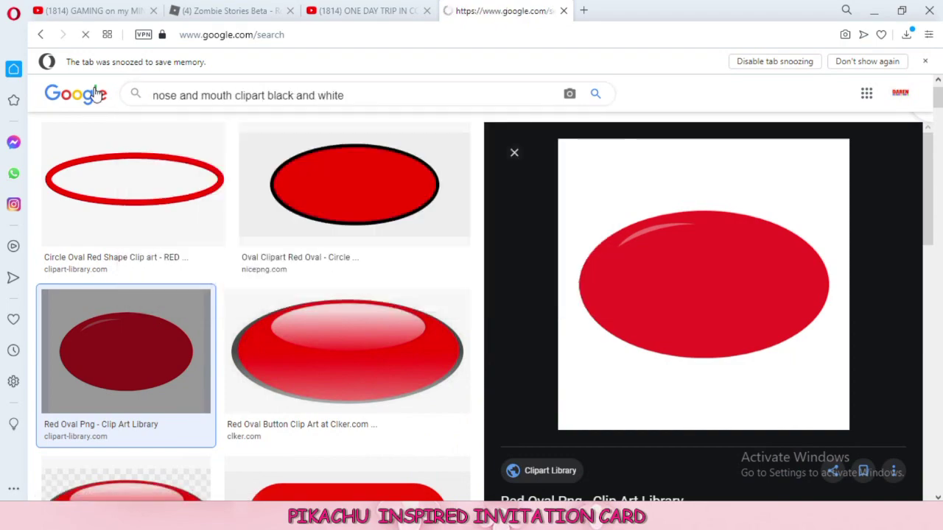
scroll(302, 295, "down", 3)
scroll(302, 294, "down", 3)
scroll(302, 295, "down", 3)
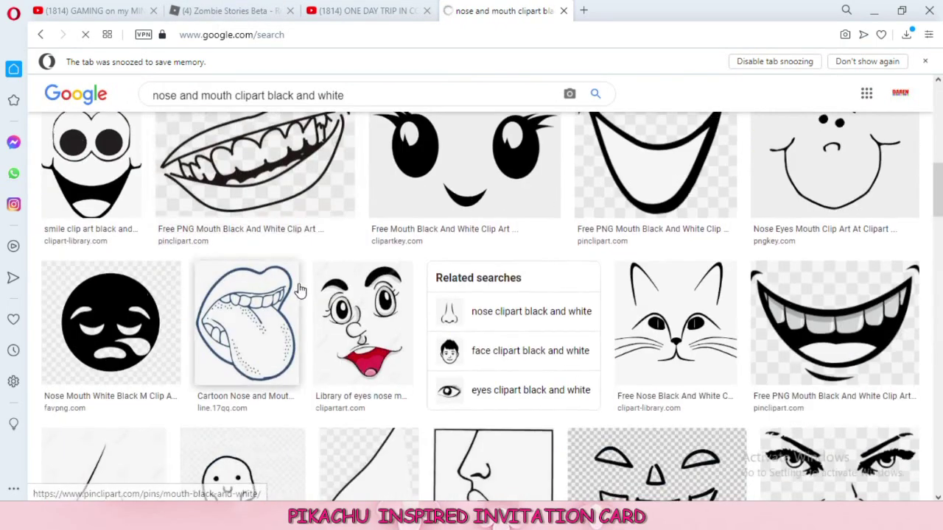
scroll(302, 294, "down", 1)
scroll(273, 200, "down", 2)
scroll(272, 200, "down", 5)
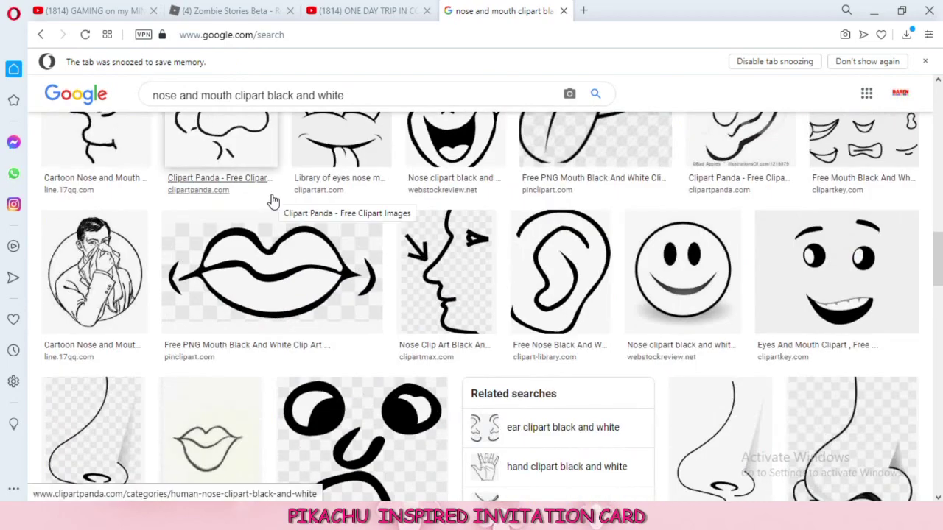
scroll(273, 200, "down", 3)
scroll(272, 200, "down", 2)
scroll(272, 200, "down", 4)
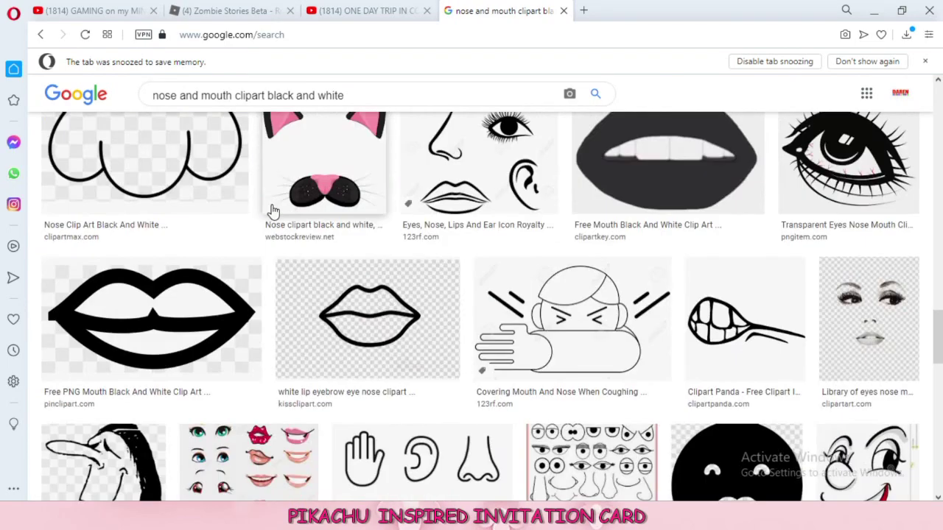
scroll(272, 206, "down", 1)
scroll(272, 211, "down", 3)
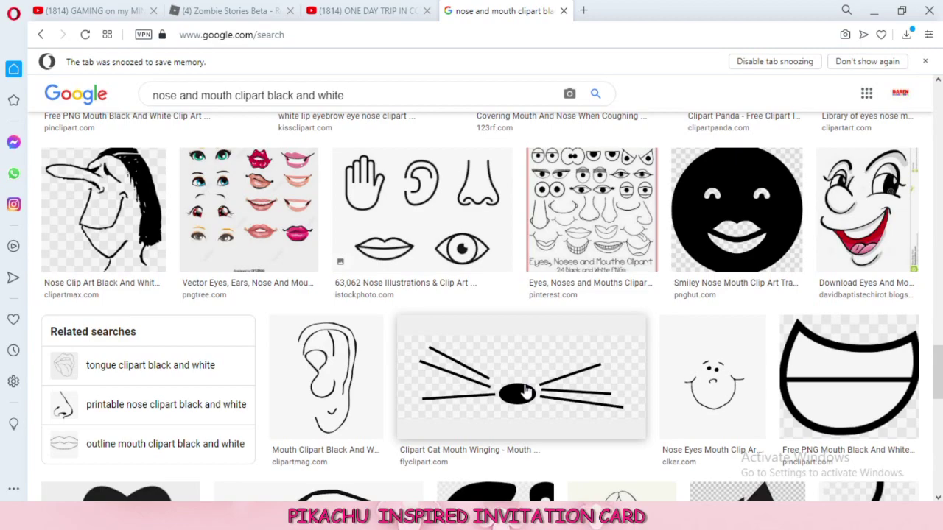
scroll(539, 364, "down", 3)
scroll(530, 380, "down", 2)
scroll(524, 391, "down", 3)
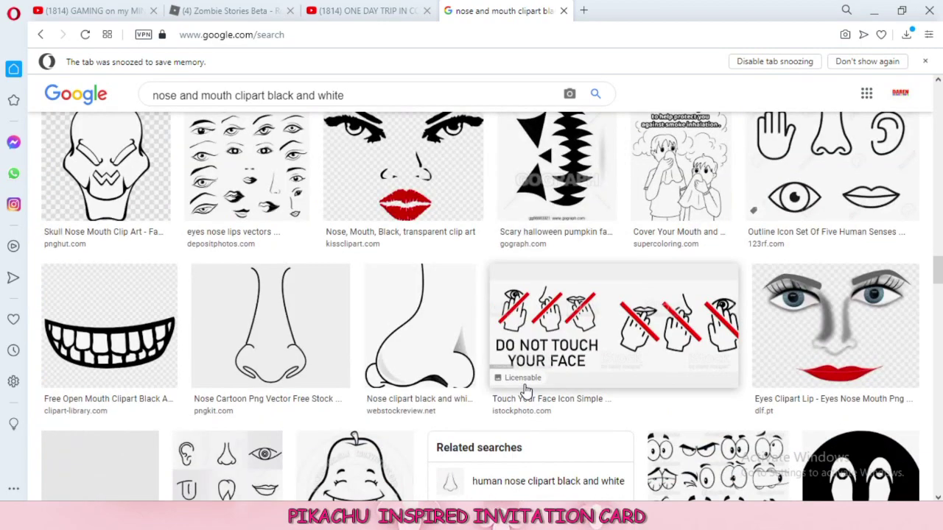
scroll(525, 392, "down", 5)
scroll(525, 391, "down", 5)
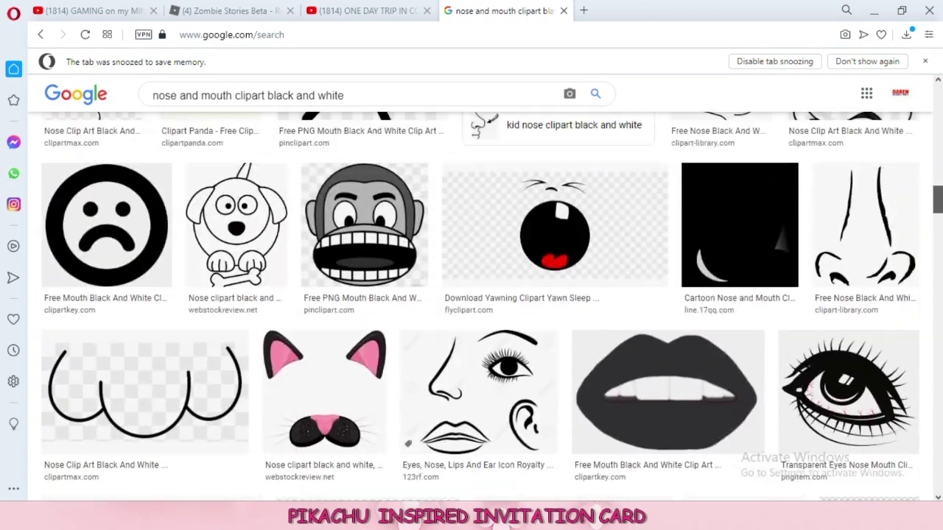
- Save the cartoon dog clipart as nose.png
left_click(248, 245)
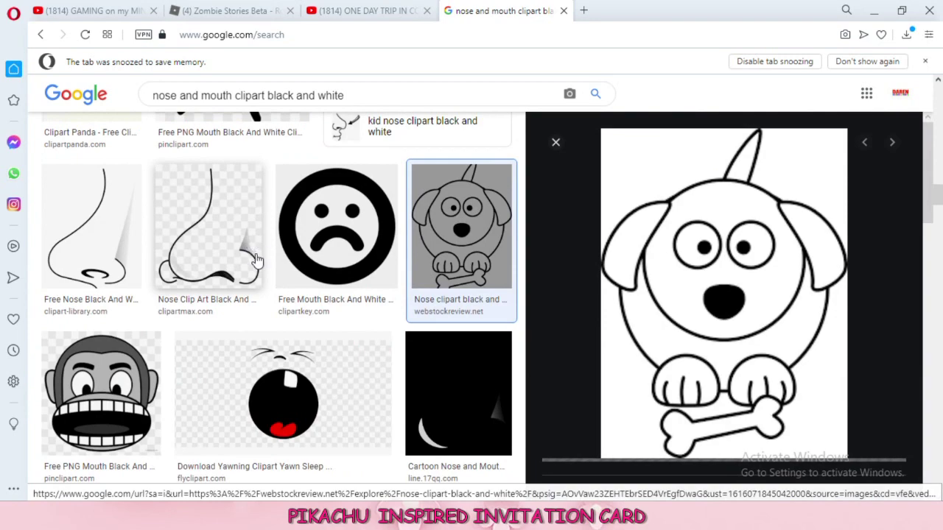
scroll(793, 316, "down", 3)
scroll(794, 319, "down", 3)
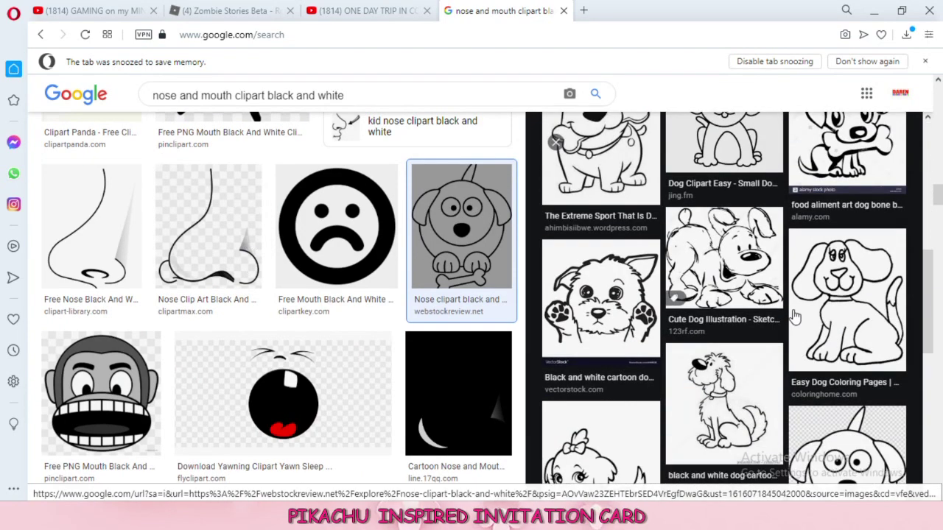
scroll(793, 318, "up", 5)
right_click(725, 184)
left_click(758, 317)
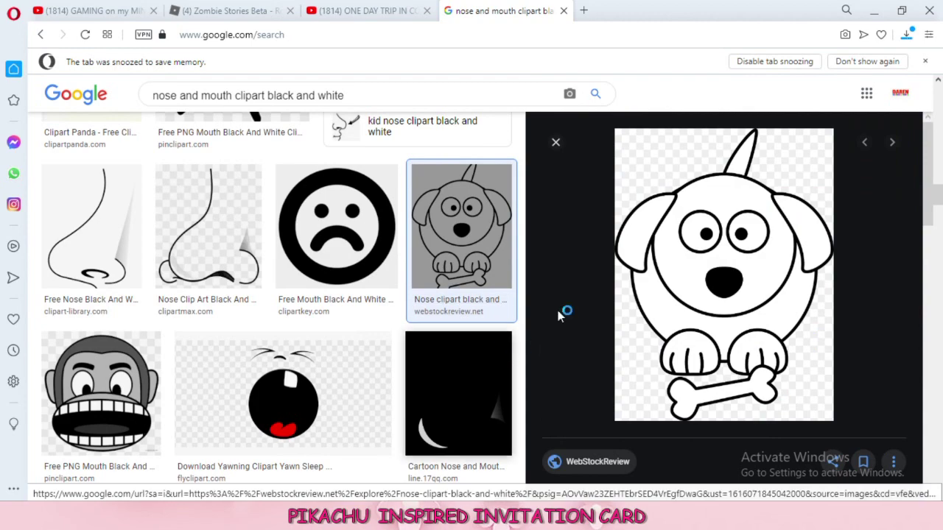
type("nose")
key("Return")
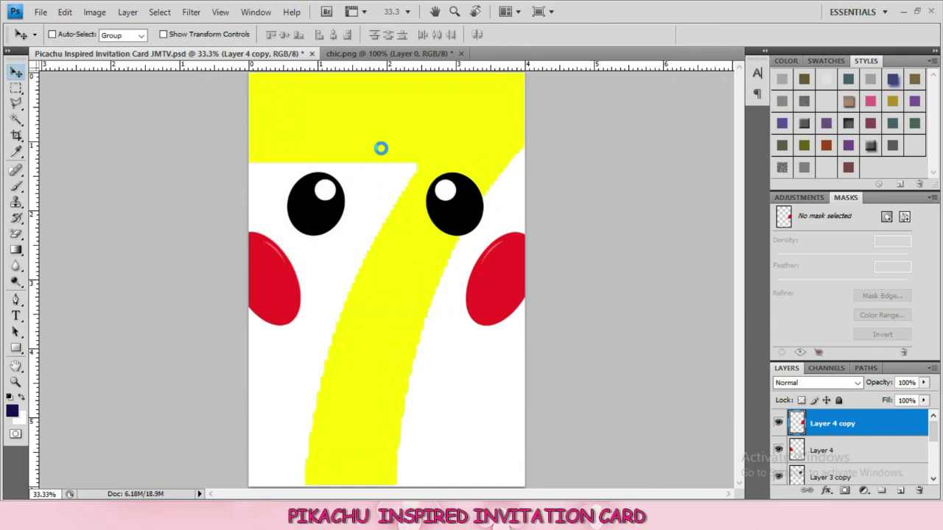
- Outline the dog's black nose with the Polygonal Lasso
left_click(16, 102)
left_click(37, 120)
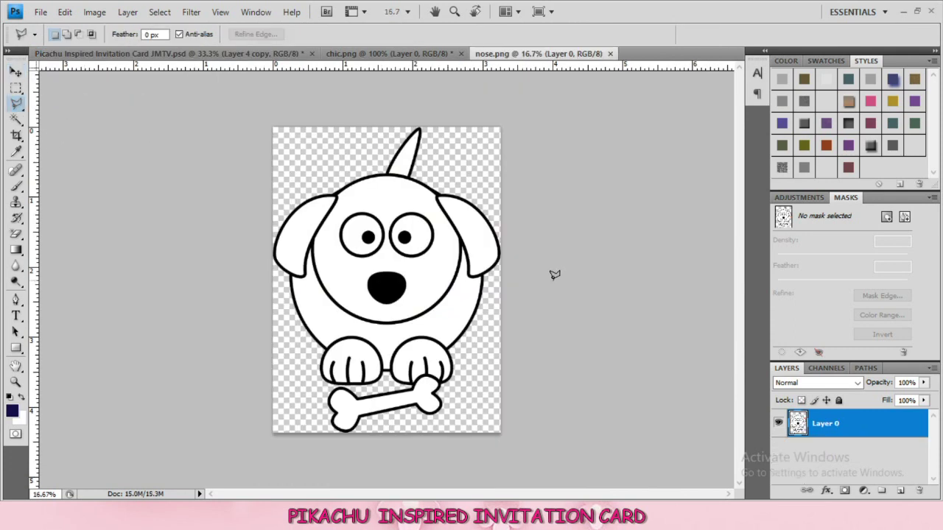
left_click(401, 307)
left_click(416, 286)
left_click(401, 308)
- Paste the black shape onto the face and shrink it into a small mouth
left_click(169, 54)
key("ctrl+v")
key("ctrl+t")
mouse_move(435, 307)
left_mouse_down()
mouse_move(446, 292)
mouse_move(417, 276)
left_mouse_up()
key("v")
key("Return")
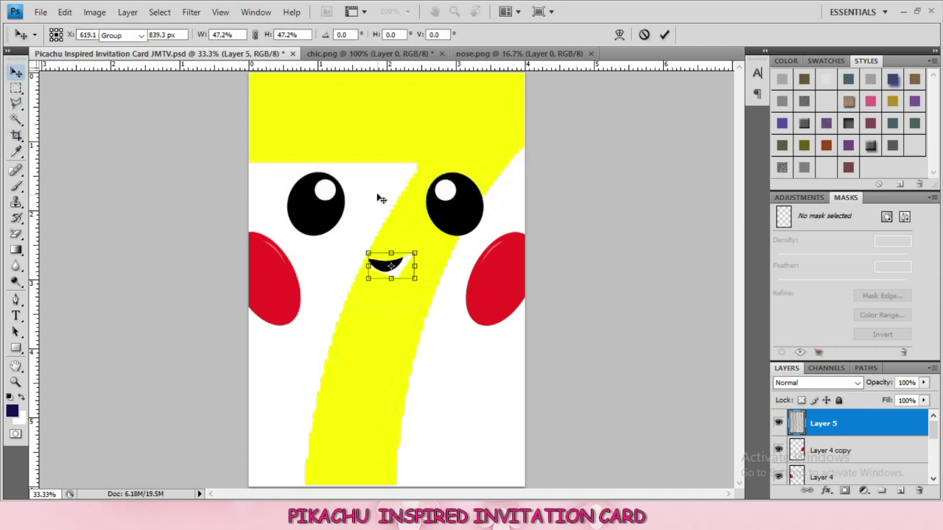
- Save the invitation card PSD with the Move tool active
key("e")
key("v")
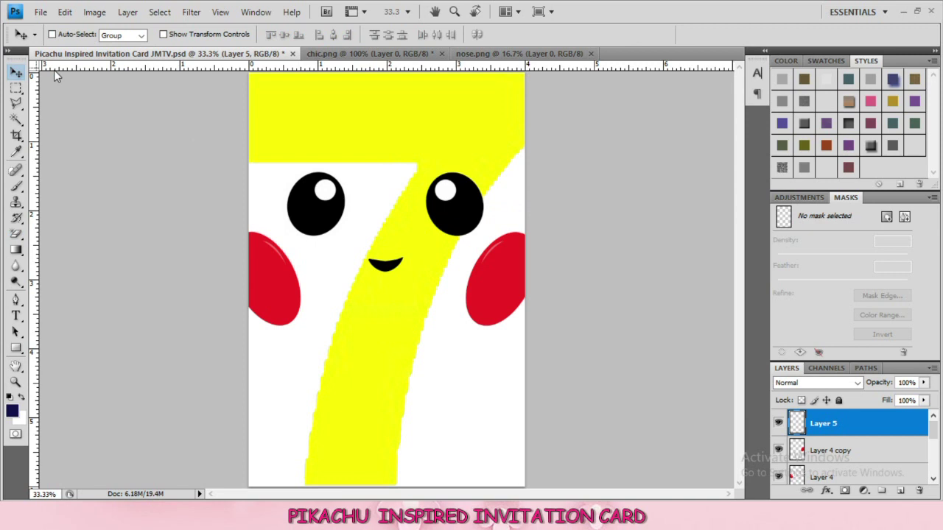
key("ctrl+s")
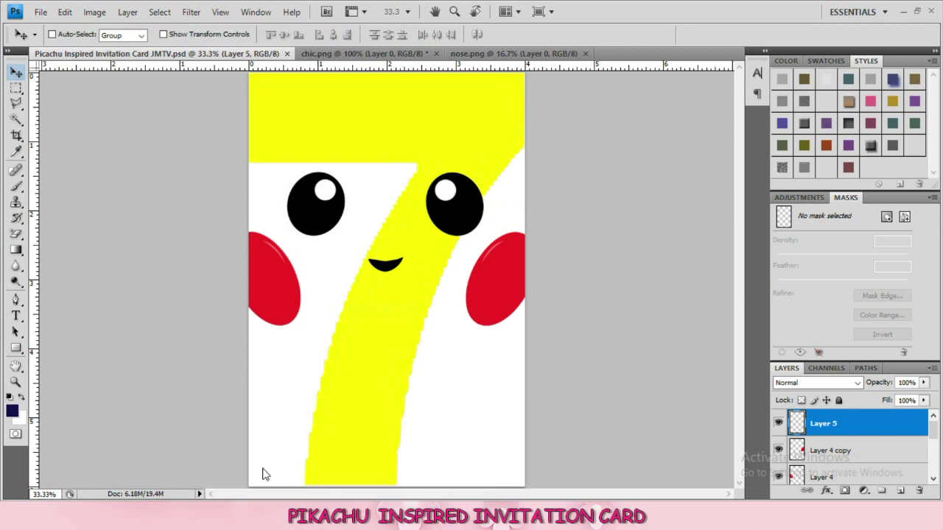
- Browse the nose and mouth clipart results in the browser
left_click(905, 12)
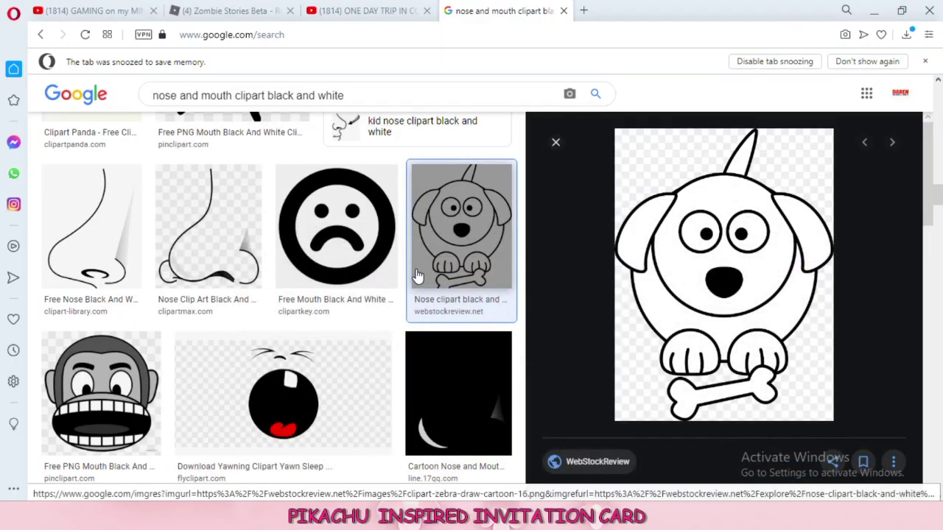
scroll(414, 273, "down", 5)
left_click_drag(926, 265, 937, 168)
scroll(937, 168, "up", 5)
scroll(937, 168, "up", 5)
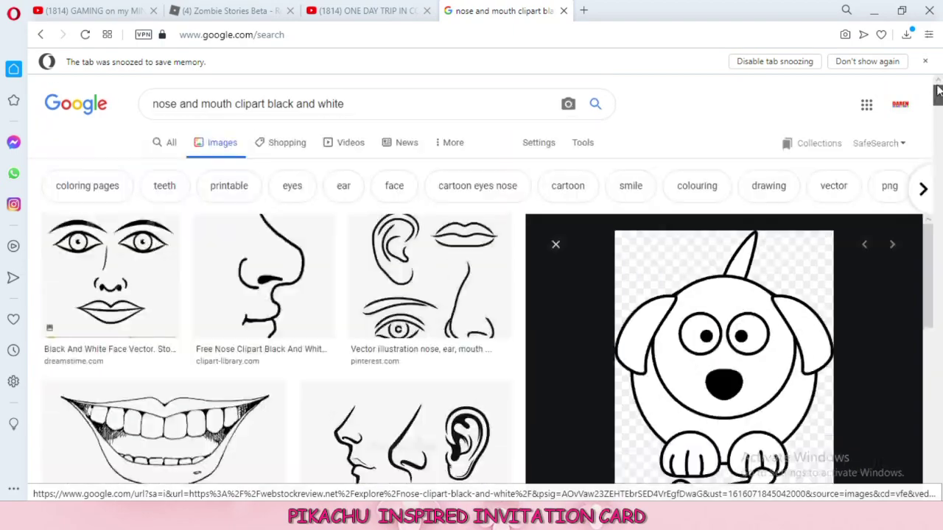
- Copy the selected Pikachu mouth and paste it into the card as a new layer
left_click_drag(200, 104, 106, 97)
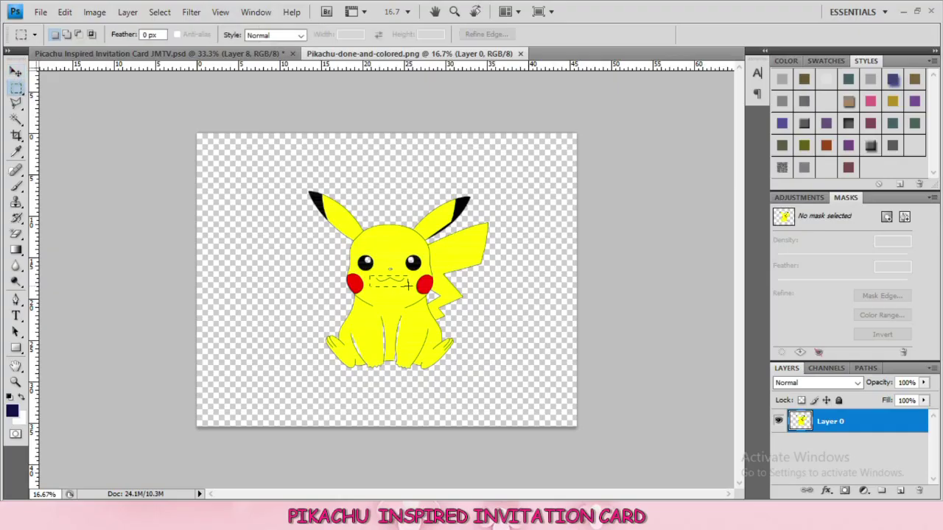
key("ctrl+c")
key("ctrl+Tab")
key("ctrl+v")
left_click(14, 72)
- Hide the thick mouth, then move the thin mouth under the nose and enlarge it ~130%
right_click(415, 309)
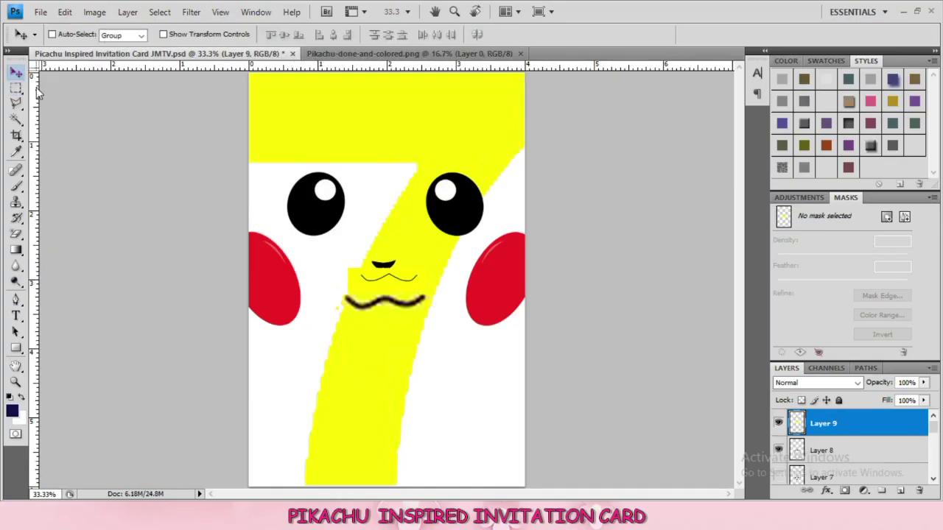
left_click(449, 315)
key("Delete")
mouse_move(394, 283)
left_mouse_down()
mouse_move(379, 299)
mouse_move(430, 319)
left_mouse_up()
key("ctrl+t")
left_click_drag(332, 317, 321, 317)
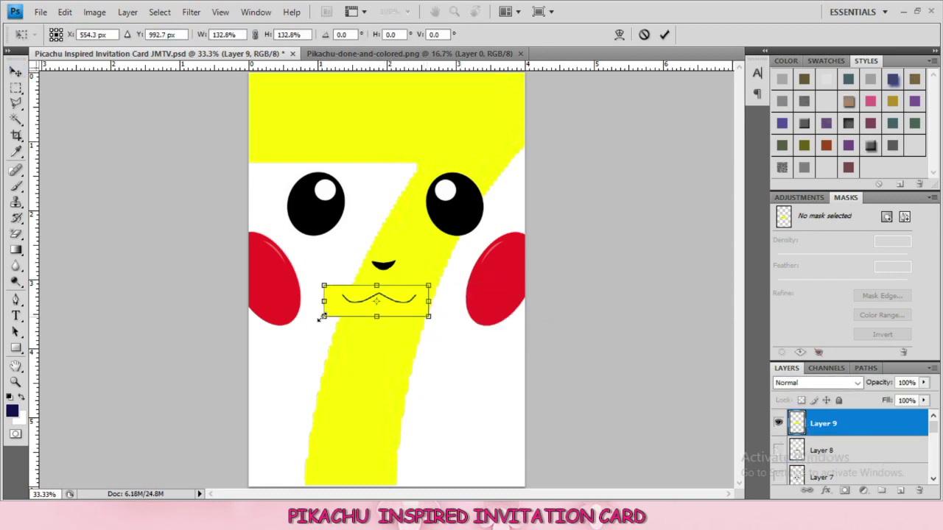
key("Return")
- Magic-erase the yellow rectangle behind the mouth
key("e")
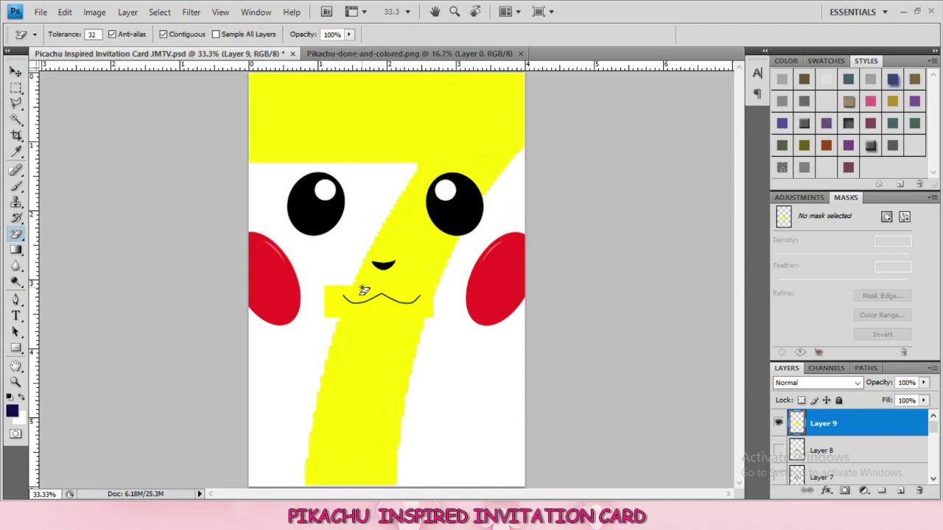
left_click(358, 296)
left_click(15, 71)
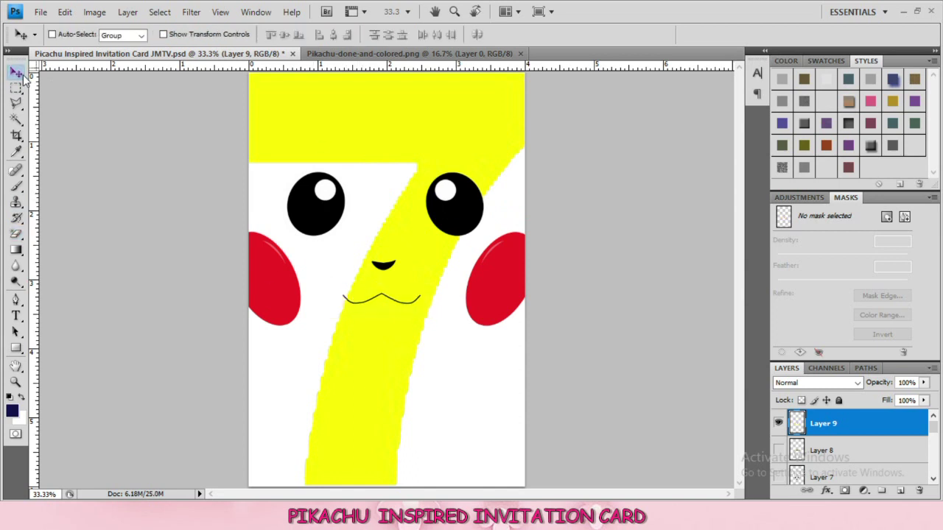
- Widen the yellow 7 stroke to about 123% and shift it left beneath the mouth
right_click(417, 280)
left_click(433, 284)
key("ctrl+t")
left_click_drag(526, 280, 589, 280)
left_click_drag(457, 334, 430, 333)
left_click_drag(556, 279, 584, 279)
left_click_drag(460, 372, 442, 374)
key("Return")
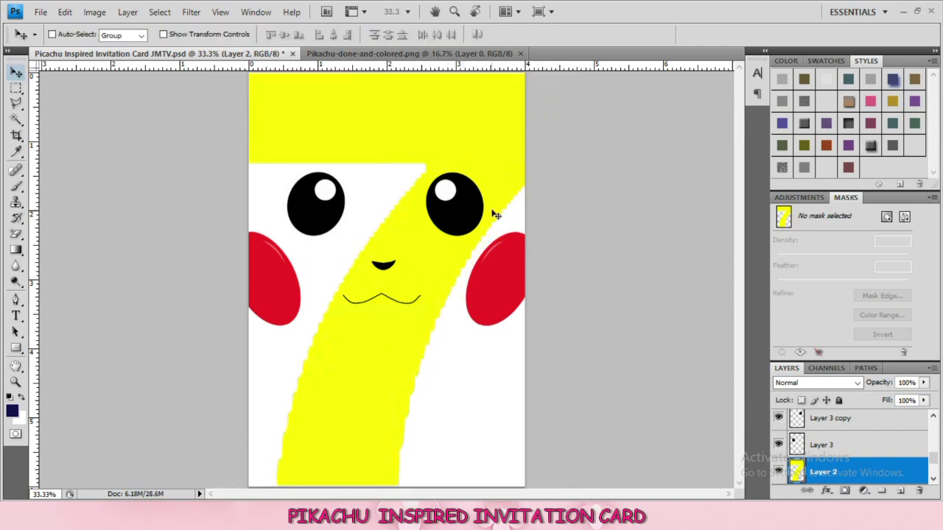
- Delete the leftover Layers 8, 7 and 6 from the layers panel
key("ctrl+t")
key("Return")
scroll(865, 445, "up", 5)
right_click(852, 444)
left_click(832, 168)
left_click(385, 195)
right_click(853, 450)
left_click(833, 185)
key("Return")
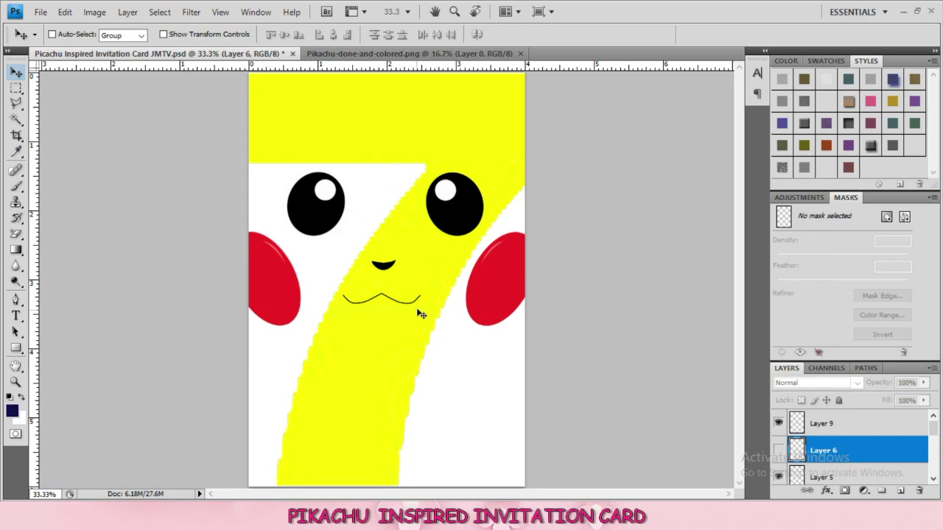
right_click(862, 452)
left_click(832, 189)
left_click(384, 194)
- Duplicate the thin mouth layer twice, merge the copies, and duplicate the merged mouth
right_click(854, 426)
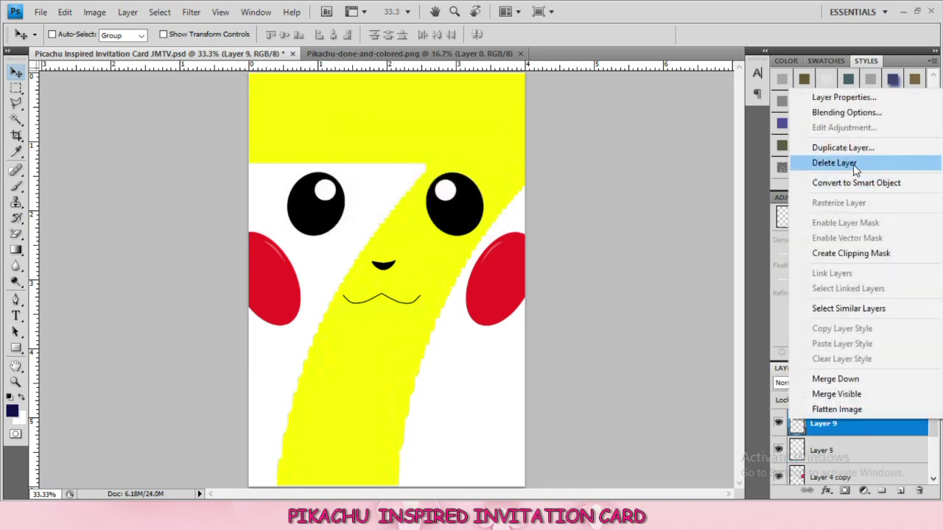
left_click(853, 165)
key("Return")
right_click(876, 418)
left_click(846, 140)
key("Return")
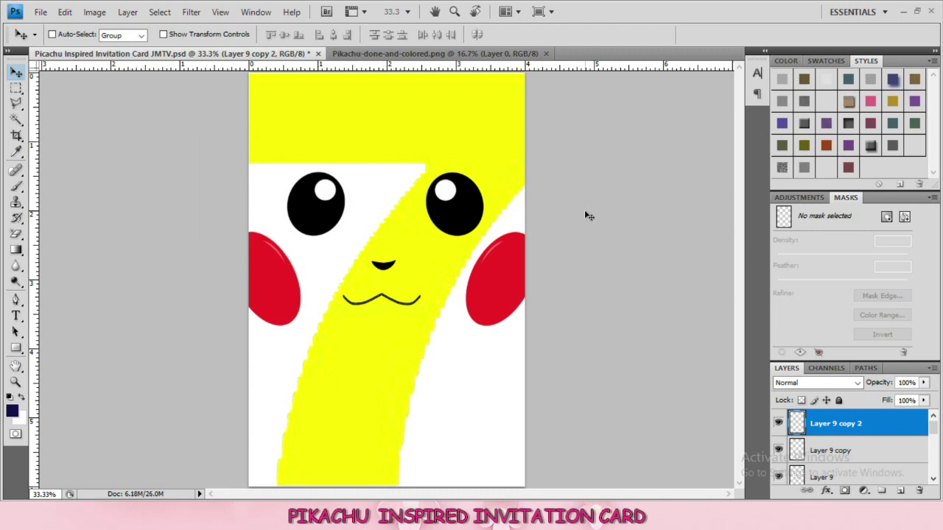
left_click(843, 451, "shift")
key("ctrl+e")
key("ctrl+e")
left_click(845, 452, "shift")
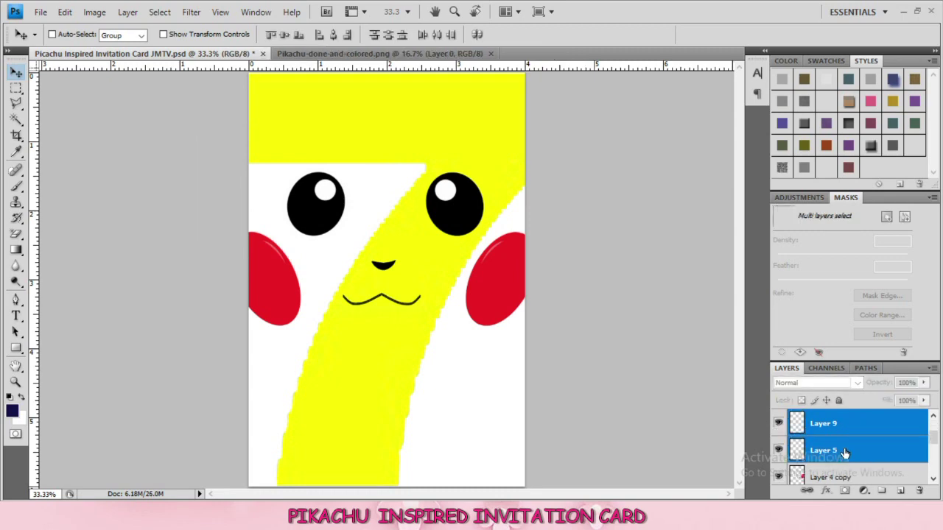
key("ctrl+e")
right_click(840, 423)
left_click(828, 149)
left_click(482, 158)
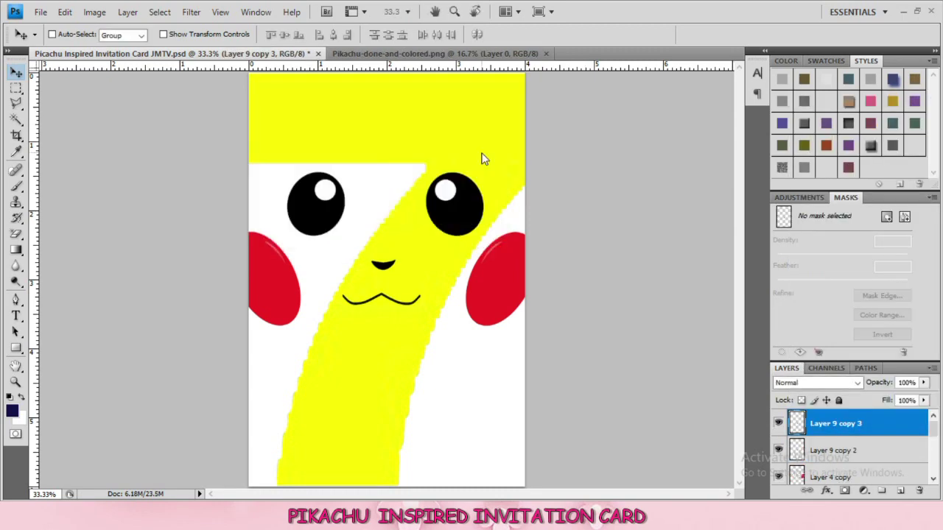
- Save the card and start a new text line at its lower left
key("ctrl+s")
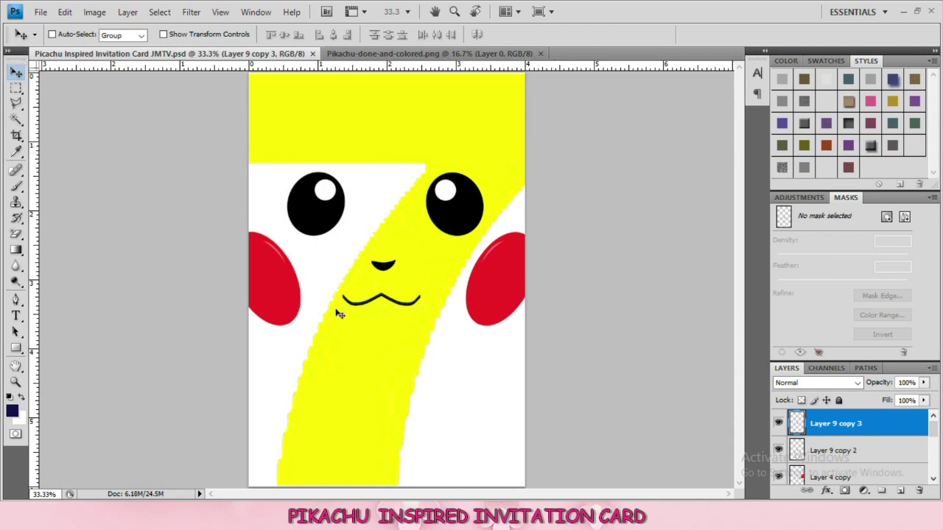
left_click(15, 315)
left_click(281, 380)
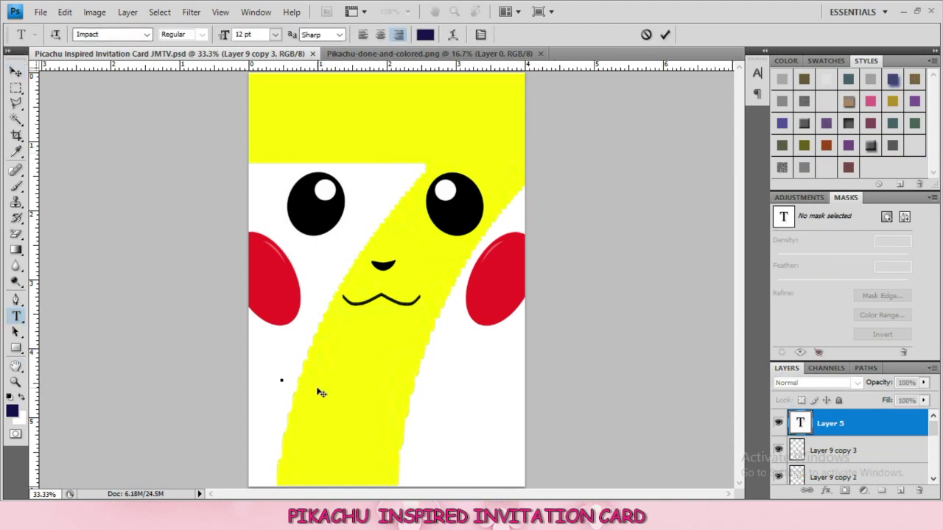
- Add a name text line, then type JM and enlarge it several times over
type("ROLDAN")
key("ctrl+Return")
key("v")
left_click_drag(312, 374, 368, 387)
type("tJM")
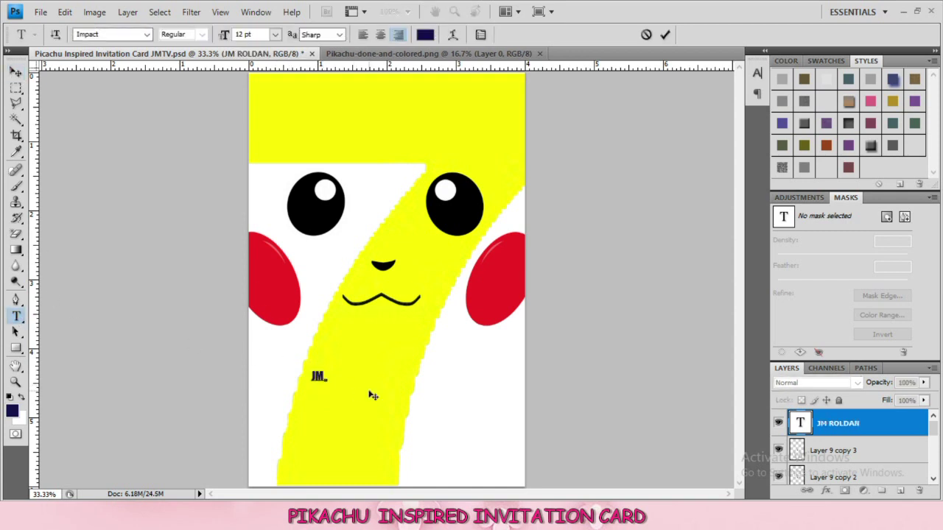
key("ctrl+Return")
key("v")
mouse_move(324, 377)
left_mouse_down()
mouse_move(284, 373)
mouse_move(353, 452)
left_mouse_up()
key("ctrl+t")
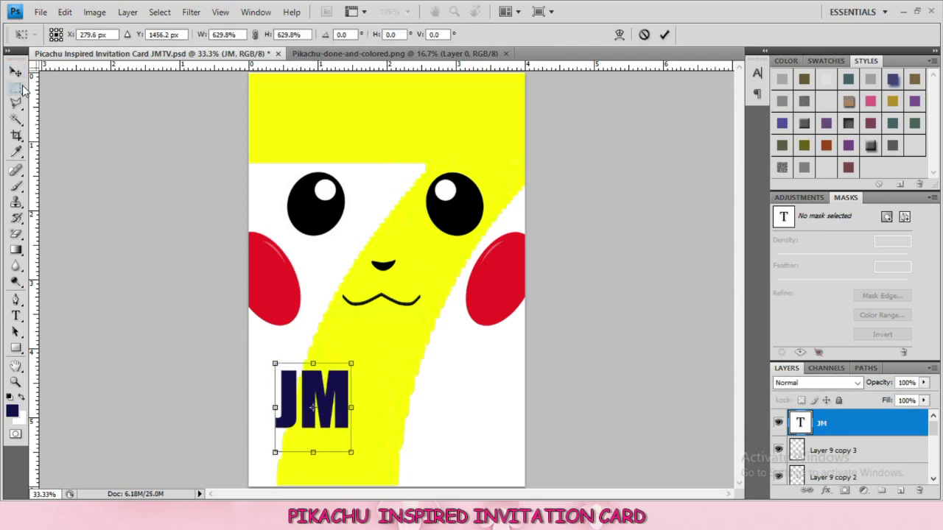
- Colour the JM letters black (000000) and nudge them up and left
left_click(16, 71)
key("Return")
key("t")
left_click_drag(353, 398, 274, 398)
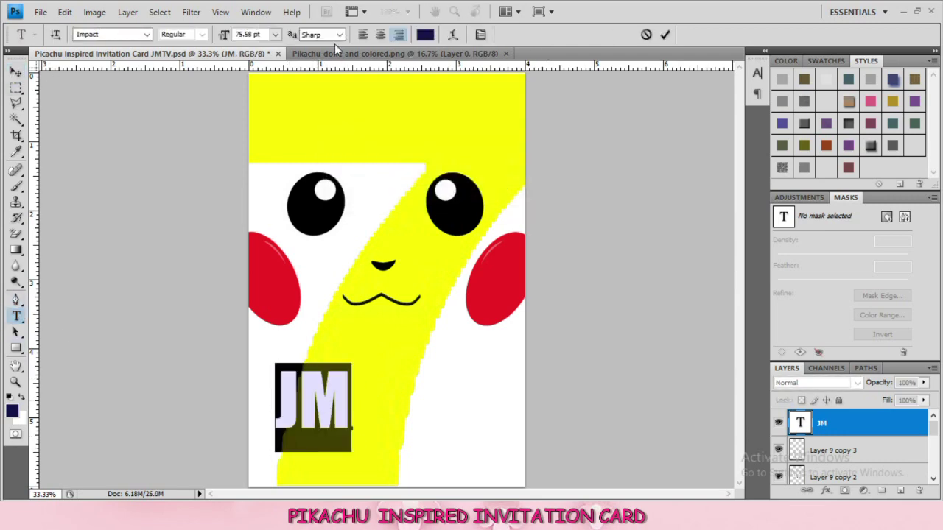
left_click(425, 34)
double_click(799, 249)
type("000000")
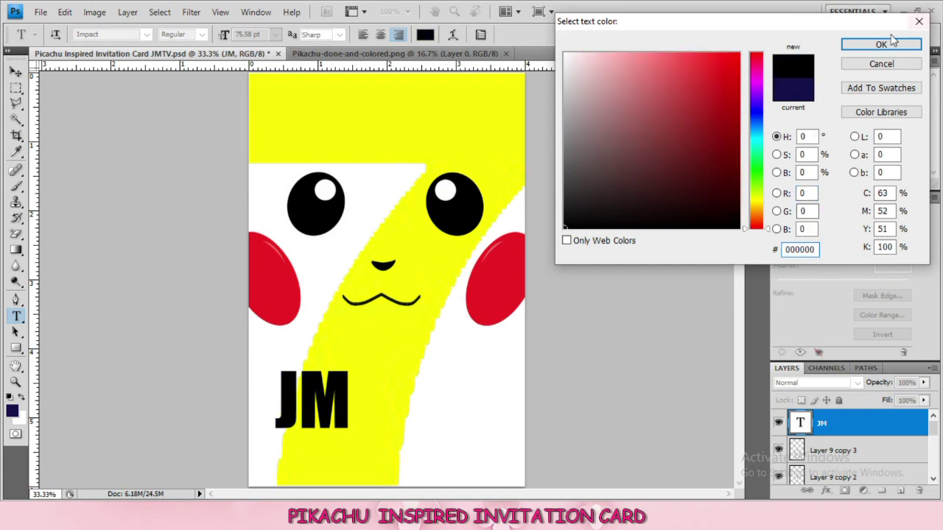
left_click(881, 44)
left_click(16, 71)
left_click_drag(330, 405, 322, 391)
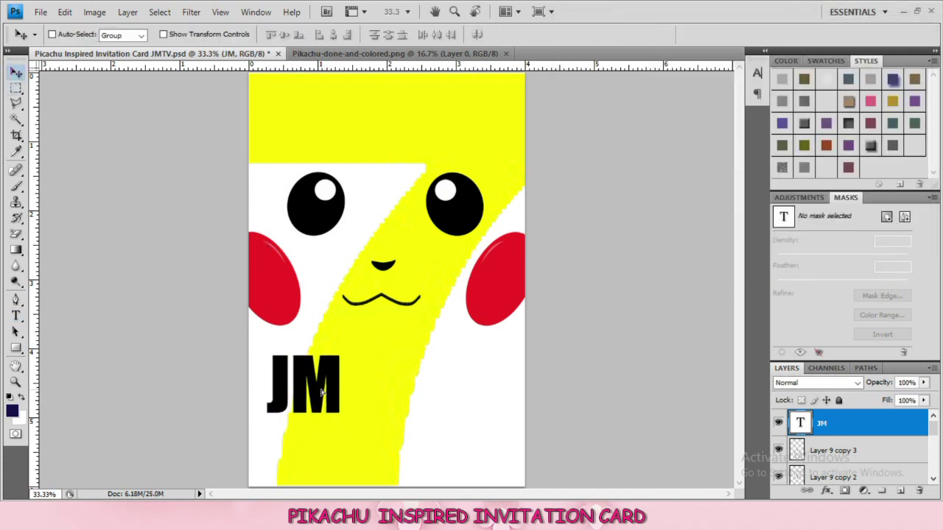
right_click(882, 416)
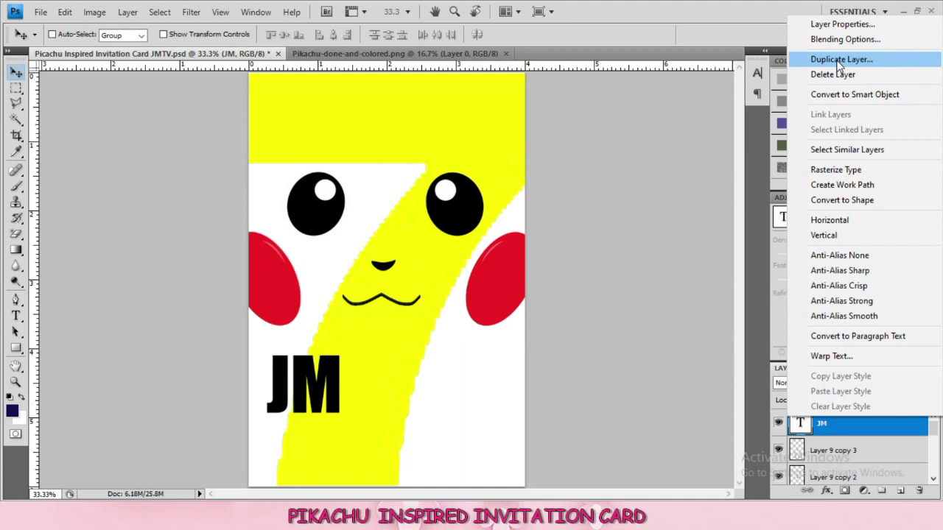
- Duplicate JM, retype the copy as smaller 'IS TURNING 7', and place it beside JM
left_click(859, 59)
key("Return")
left_click_drag(337, 391, 415, 392)
key("t")
double_click(414, 393)
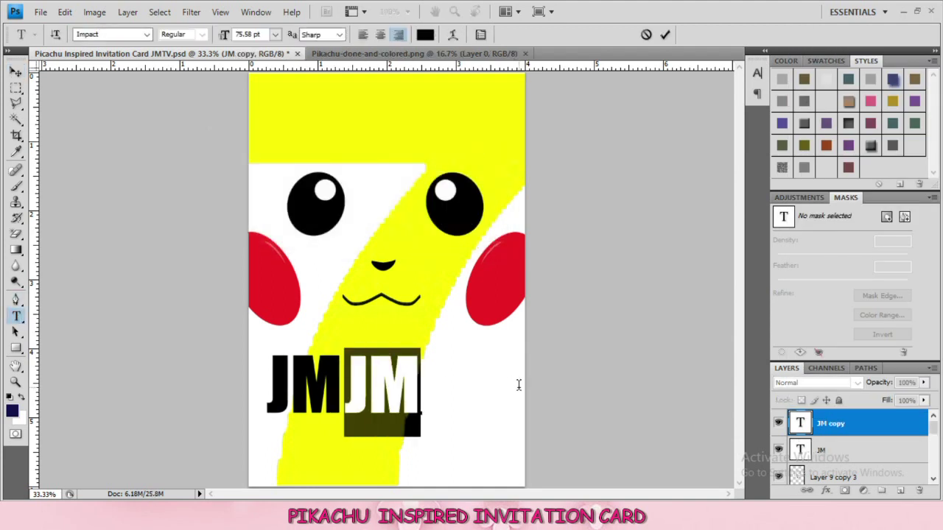
type("IS")
mouse_move(421, 348)
left_mouse_down()
mouse_move(404, 398)
mouse_move(387, 417)
left_mouse_up()
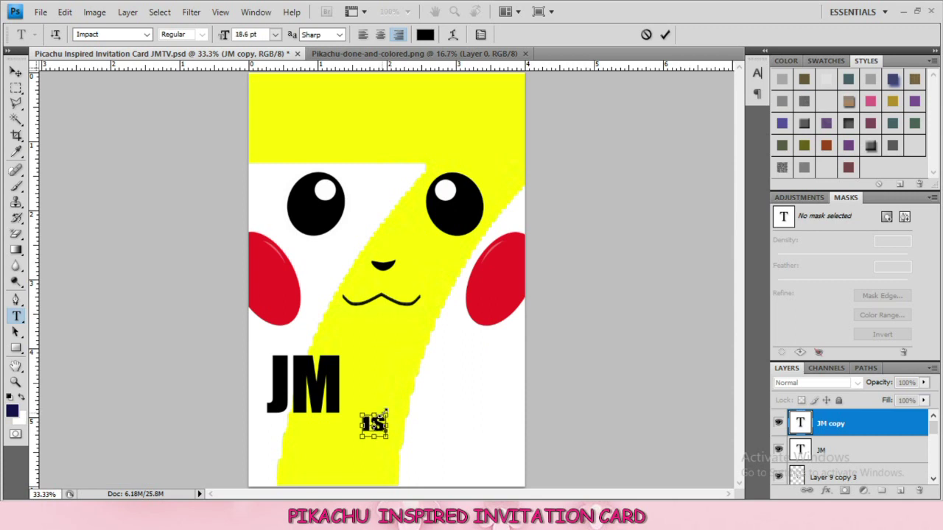
type("TURNING 7")
key("ctrl+Return")
key("v")
left_click_drag(373, 423, 472, 405)
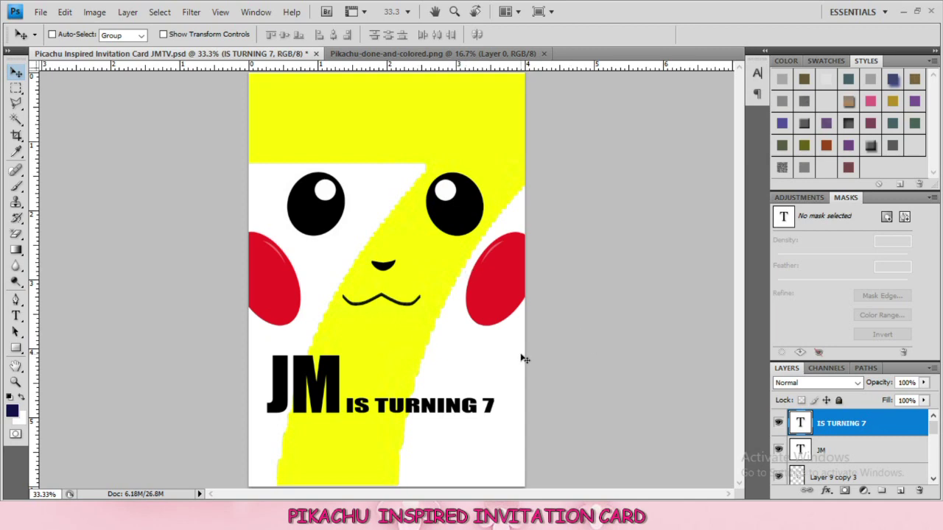
- Duplicate the IS TURNING 7 line, move the copy below, and highlight its text
right_click(885, 428)
left_click(852, 63)
key("Return")
left_click_drag(446, 411, 370, 436)
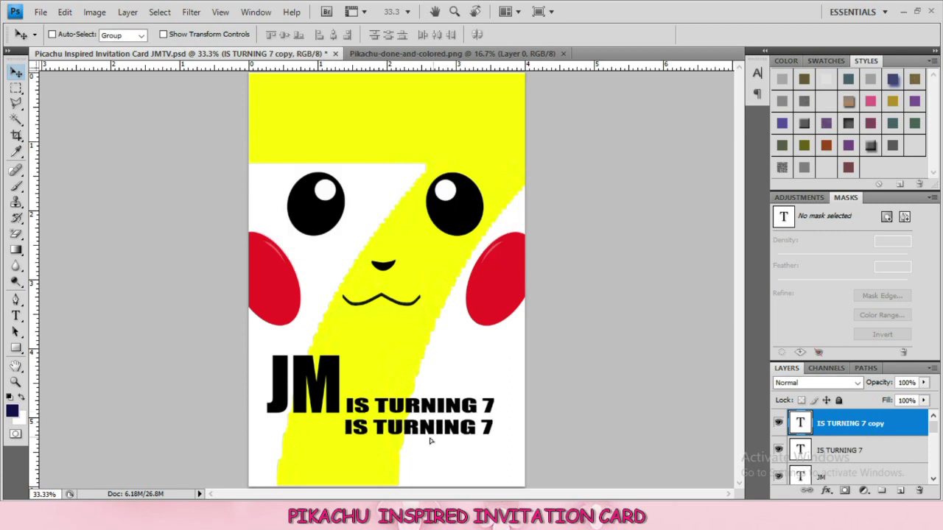
left_click(15, 316)
left_click_drag(268, 430, 474, 438)
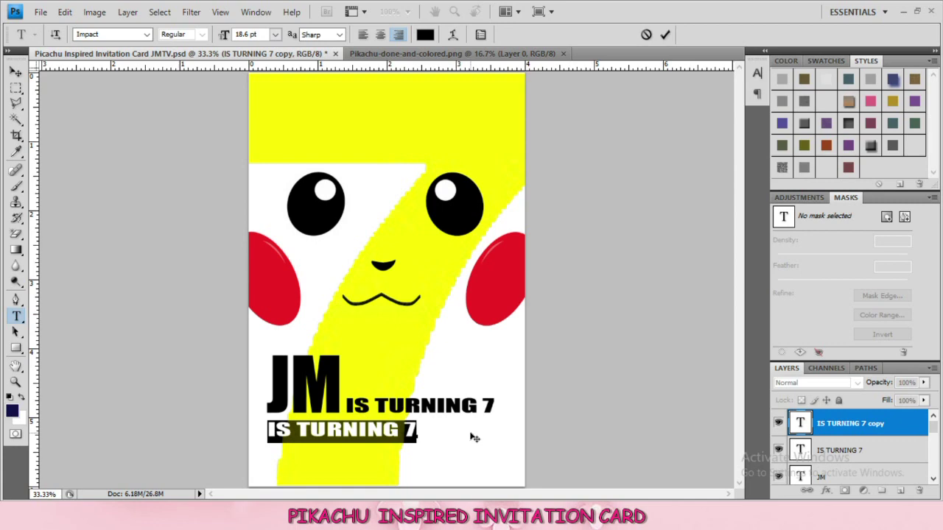
- Shrink the copied line to fit and retype it as 'YOU'RE INVITED TO MY BIRTHDAY PARTY!'
type("CELEBRATE")
type(" WITH US.")
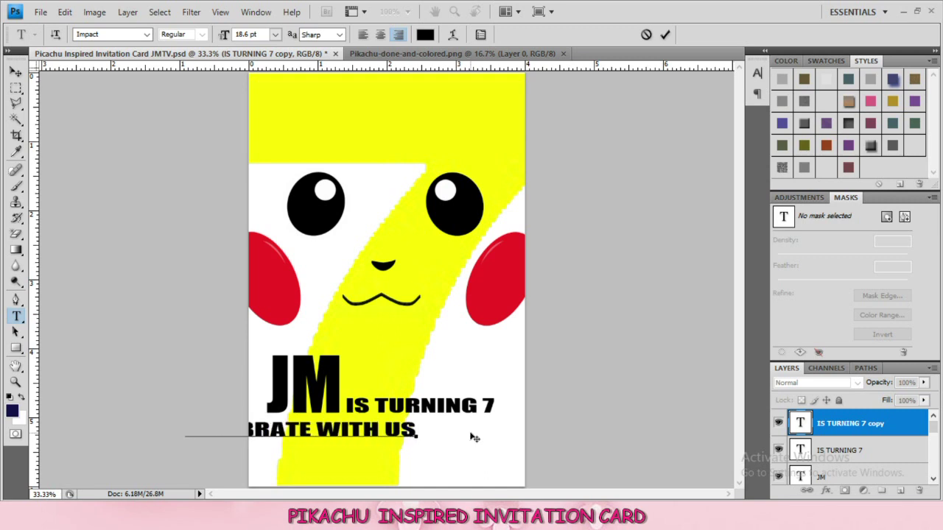
type("!")
left_click_drag(179, 436, 270, 437)
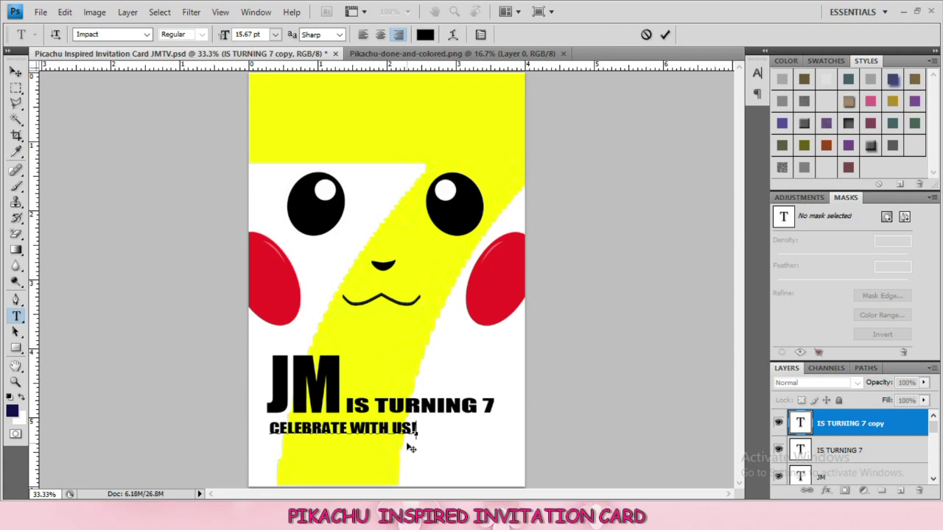
key("ctrl+a")
type("YOU")
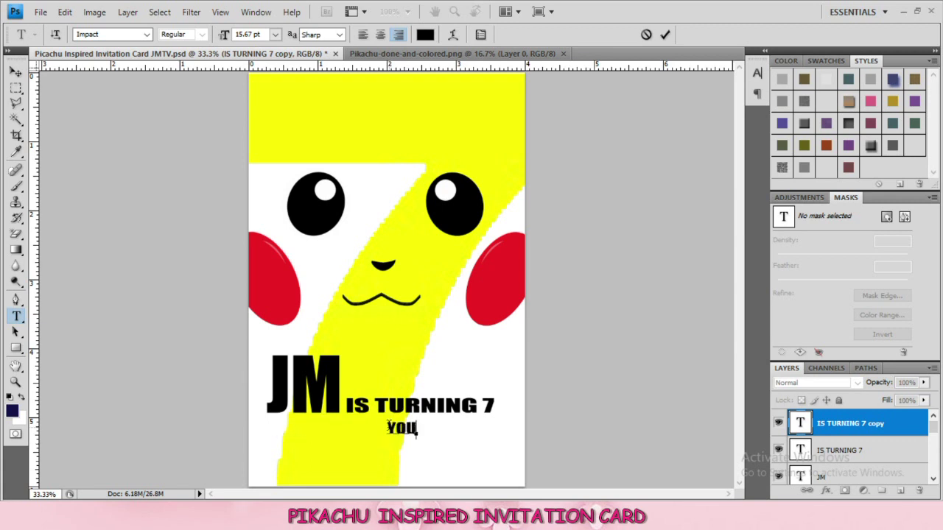
type("'RE INVITED TO MY ")
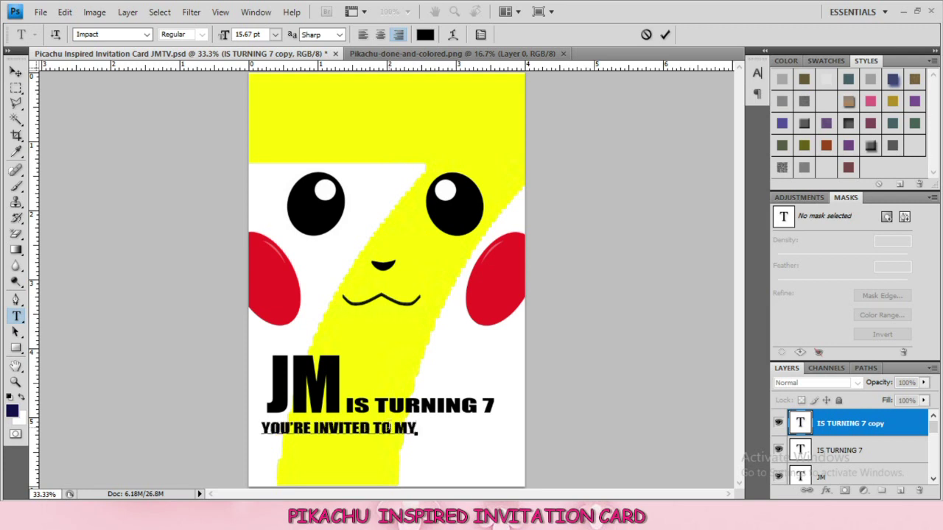
type("BIRTHDAY PARTY.")
key("BackSpace")
type("!")
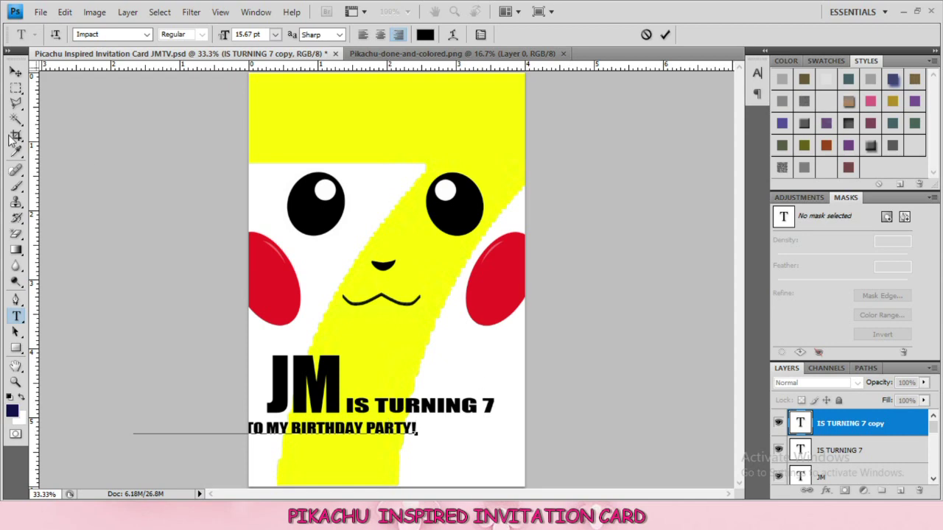
- Left-align the invite line and move it onto the card under JM
left_click(16, 71)
left_click_drag(365, 429, 497, 429)
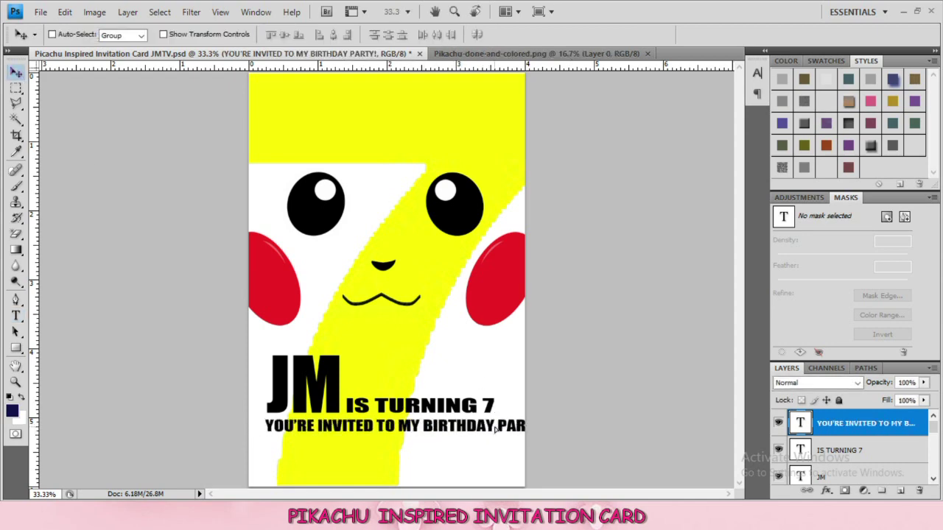
left_click(15, 315)
left_click(541, 426)
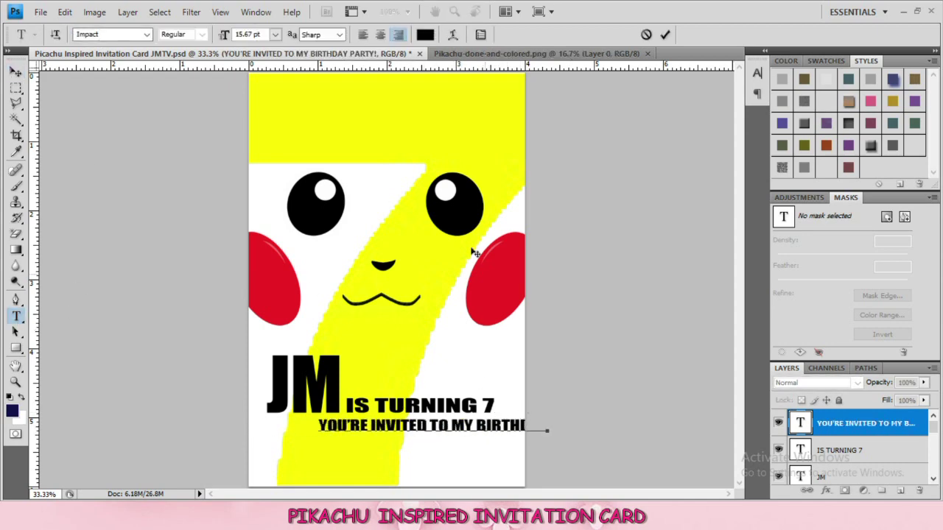
key("ctrl+shift+l")
left_click(16, 71)
left_click_drag(610, 410, 330, 427)
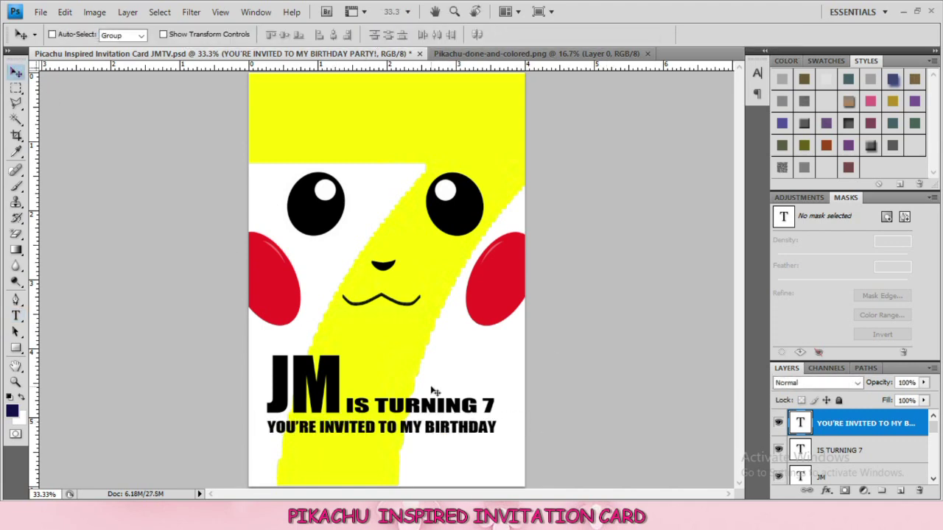
- Duplicate the invite line one row down and retype it as 'PARTY! HOPE YOU'RE COMING!'
right_click(860, 426)
left_click(802, 81)
key("Return")
left_click_drag(406, 416, 407, 433)
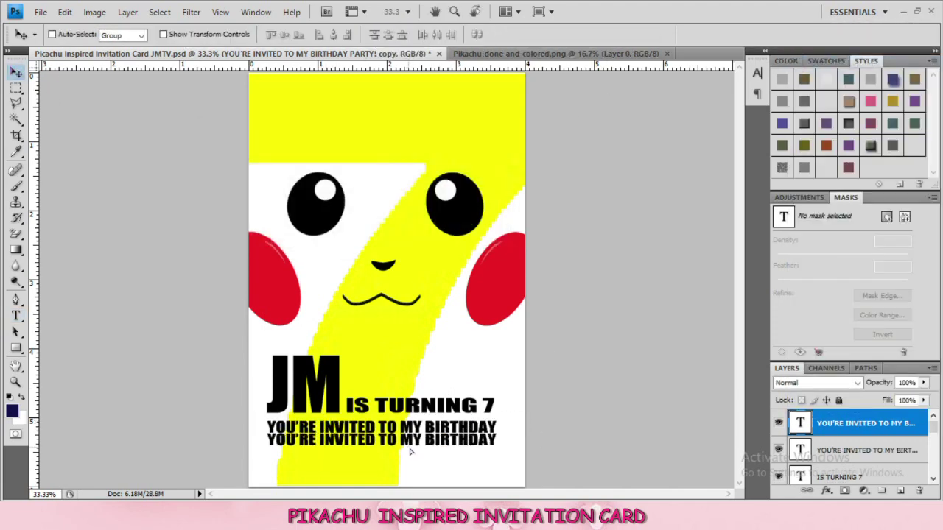
key("t")
left_click_drag(499, 445, 266, 448)
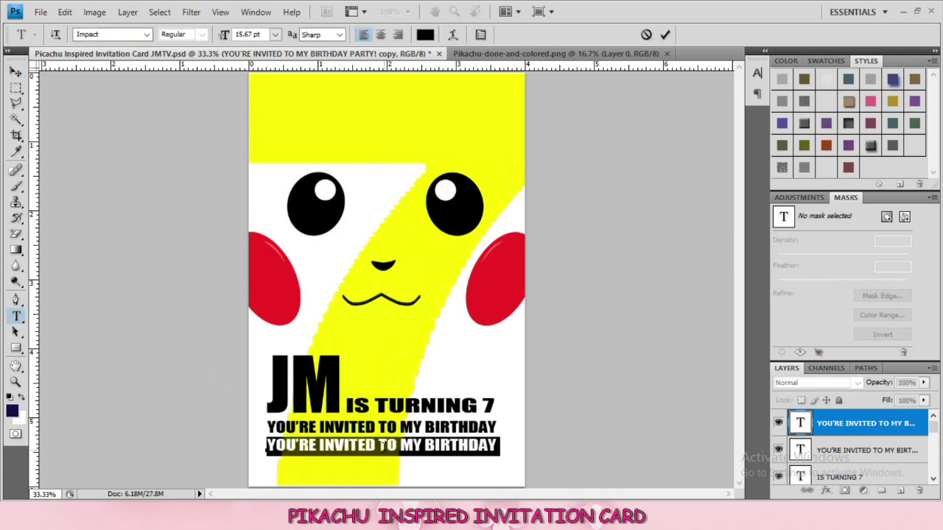
type("PARTY!")
left_click(16, 72)
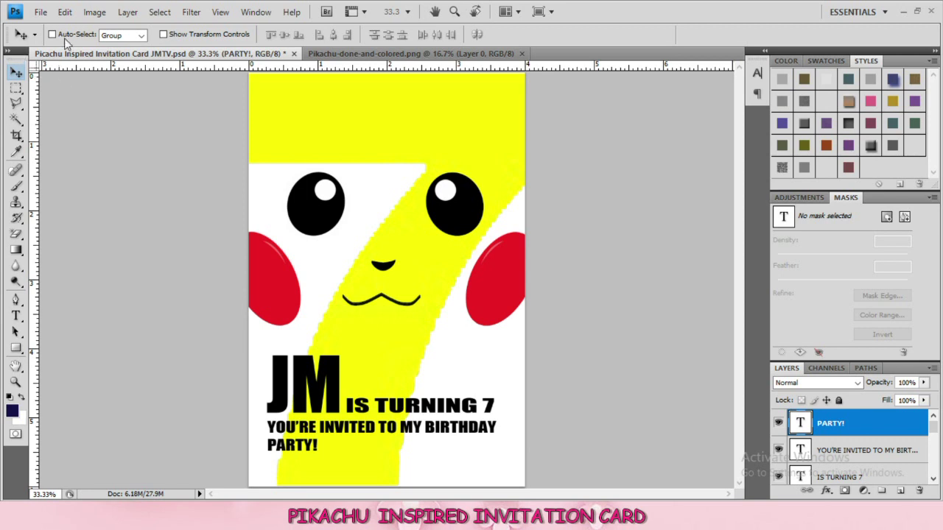
left_click(16, 316)
left_click(317, 444)
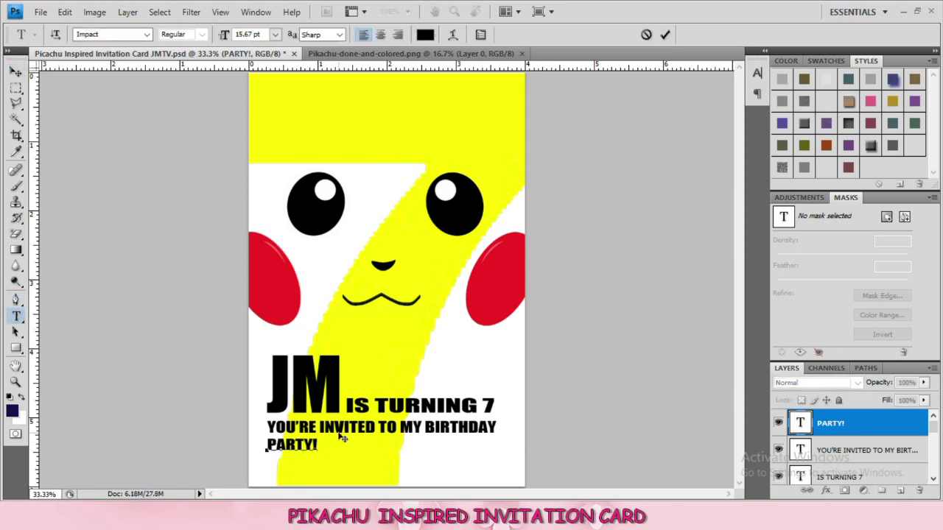
type("HOPE")
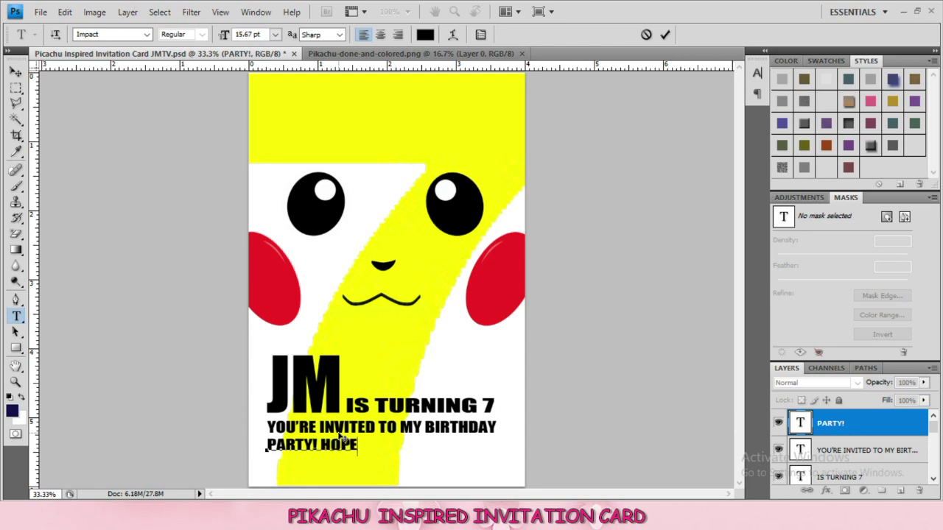
type(" YOU'RE")
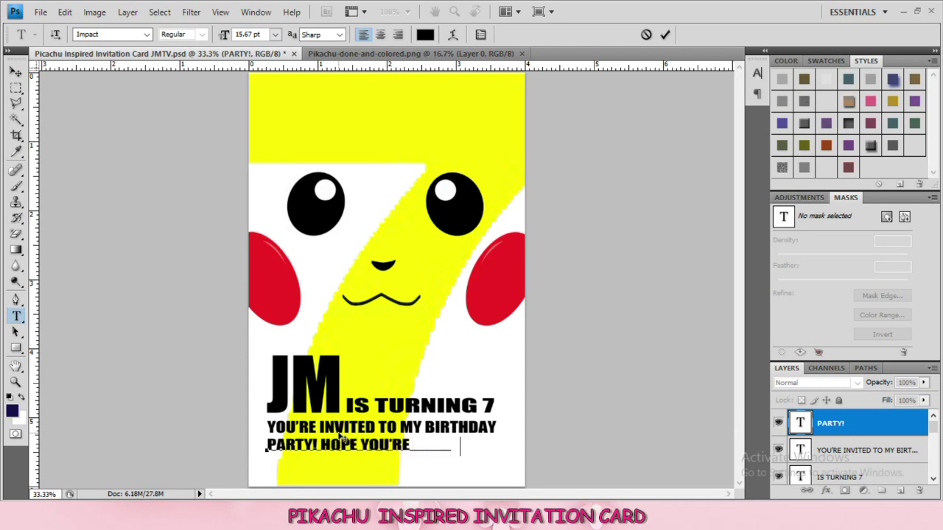
type(" COMING!")
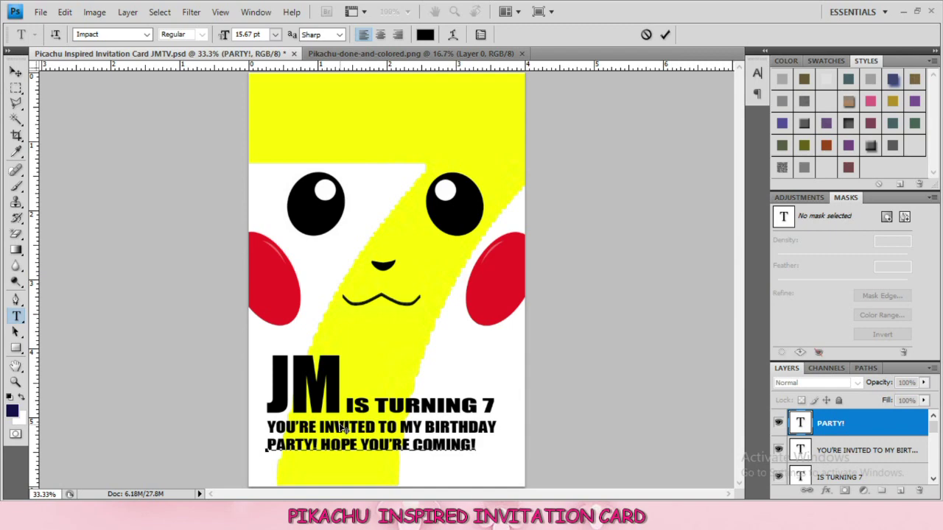
left_click(15, 71)
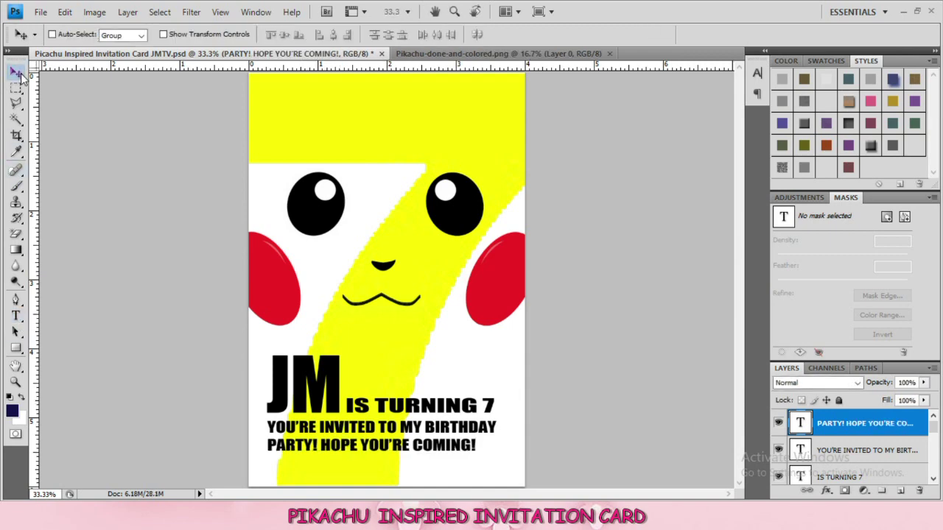
- Change YOU'RE to YOU ARE in the upper invite line
left_click(15, 317)
left_click(269, 427)
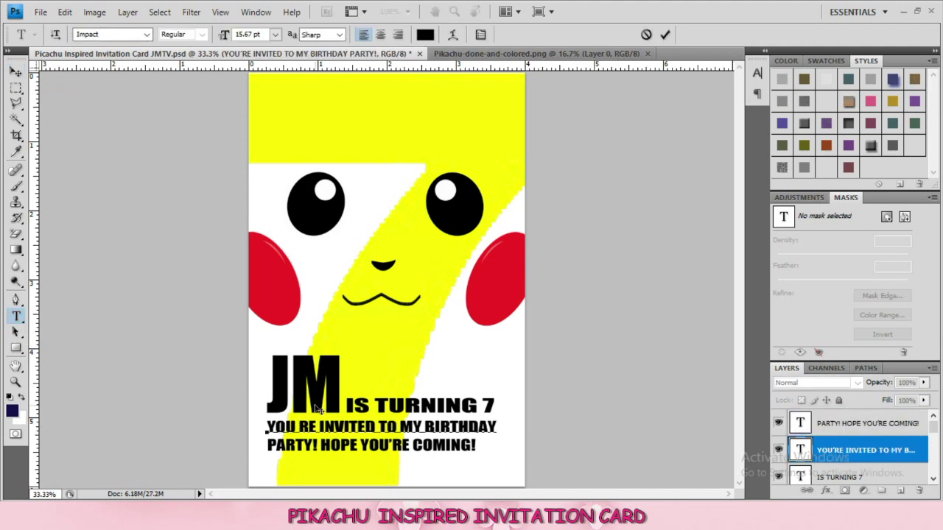
type("A")
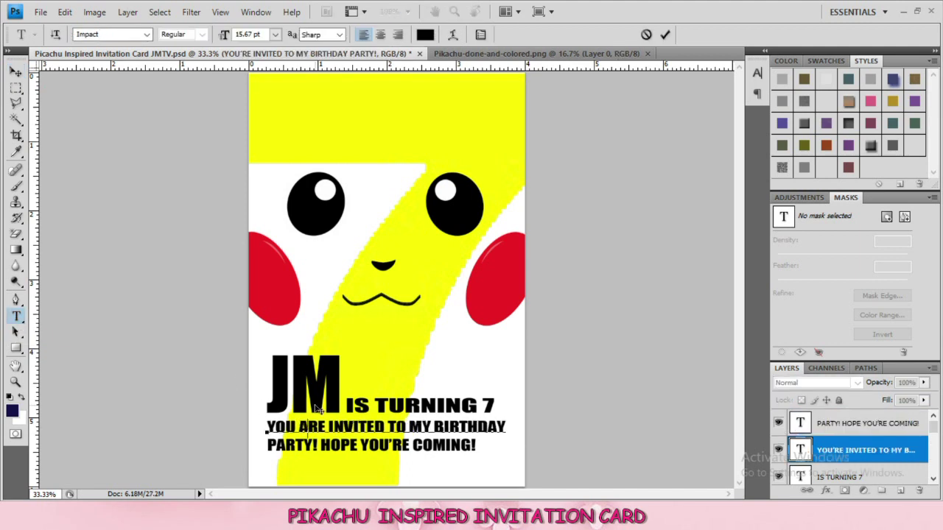
left_click_drag(408, 421, 499, 427)
type("CE")
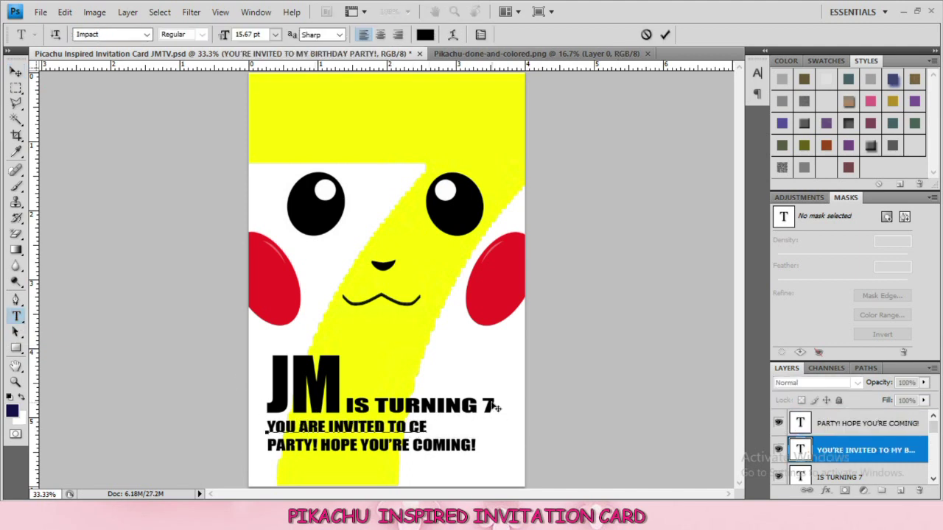
left_click(16, 71)
key("ctrl+z")
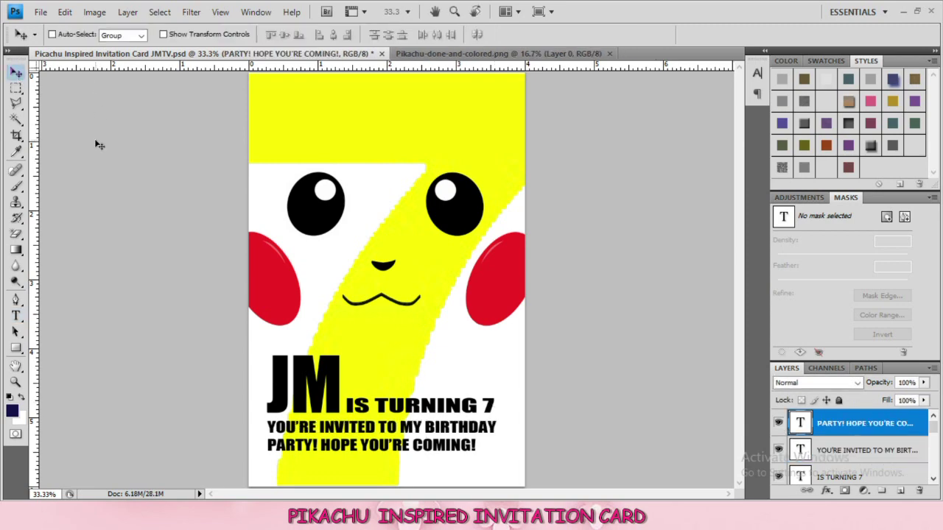
left_click(15, 315)
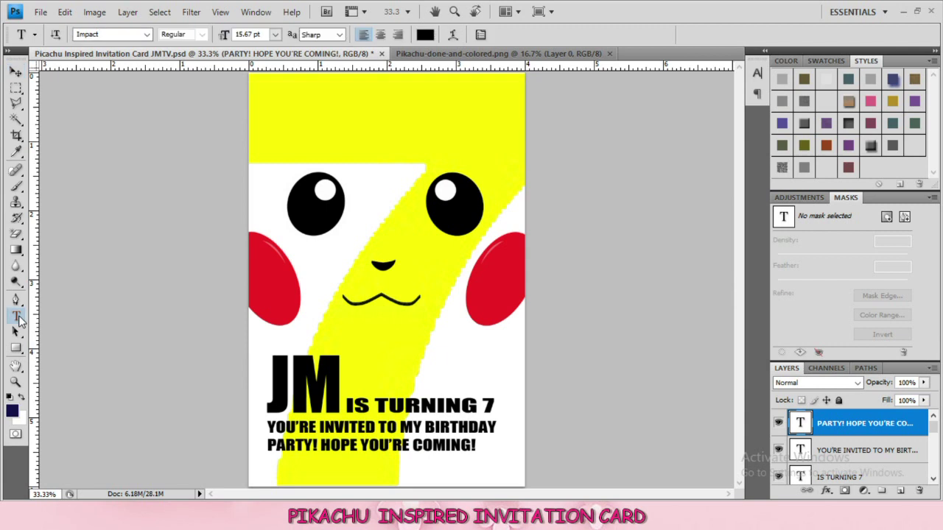
left_click(296, 427)
key("Delete")
type("A")
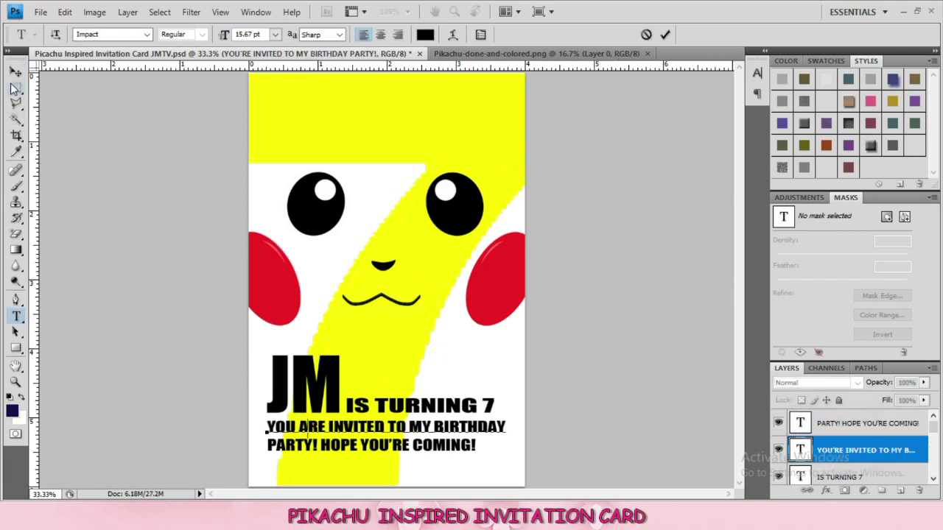
left_click(16, 71)
- Stretch IS TURNING 7 to about 116% height, then highlight the JM letters
key("ctrl+t")
key("Return")
right_click(441, 405)
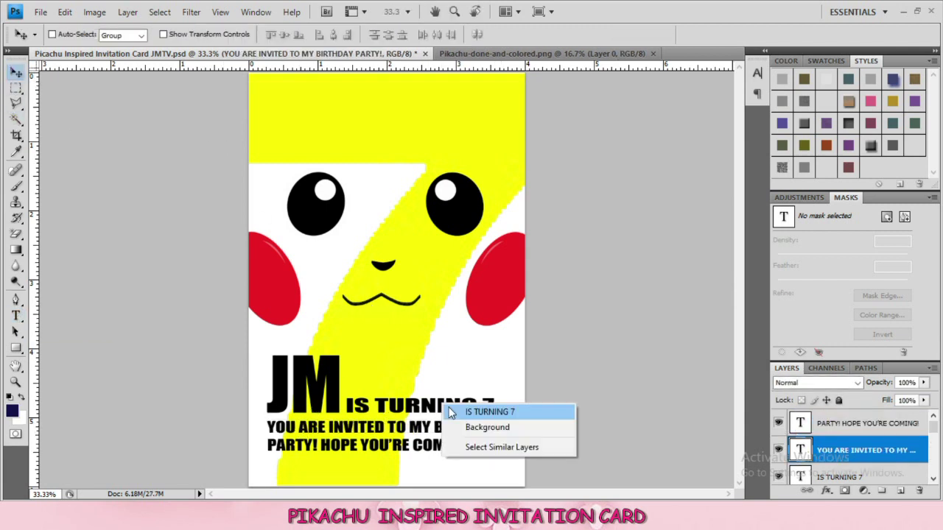
left_click(471, 411)
key("ctrl+t")
left_click(16, 72)
left_click(413, 189)
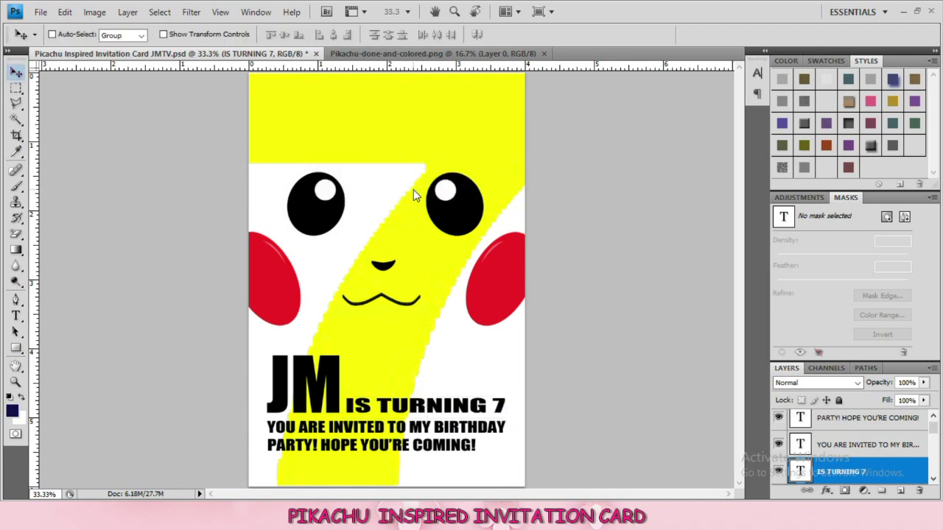
key("ctrl+t")
left_click_drag(426, 396, 426, 390)
left_click(15, 72)
left_click(413, 189)
key("t")
left_click_drag(265, 368, 345, 377)
- Set the JM letters' colour to bright yellow
left_click(426, 35)
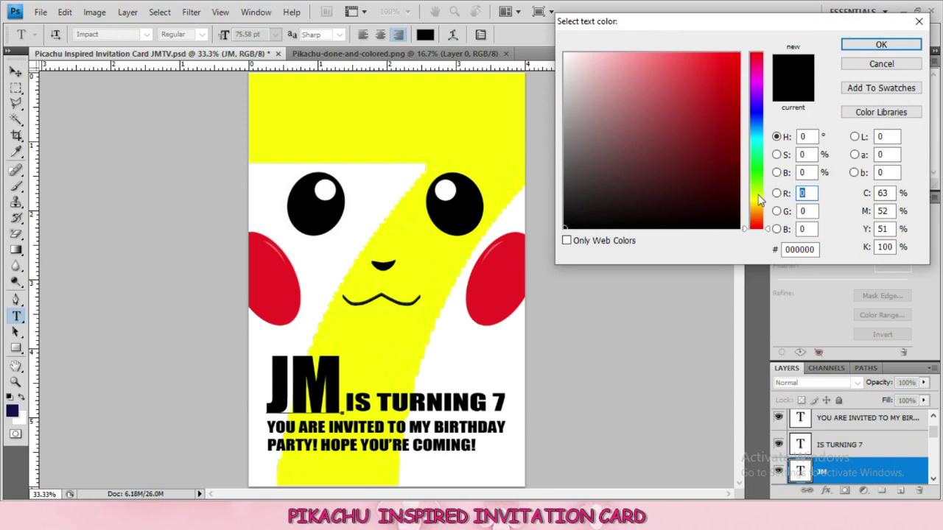
left_click_drag(761, 211, 757, 201)
left_click(724, 145)
left_click(733, 58)
left_click(854, 44)
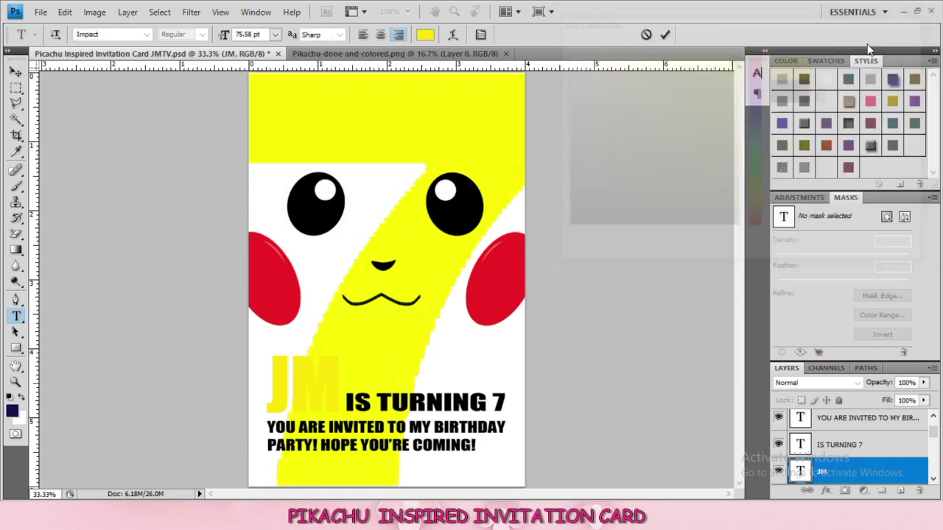
- Give JM a thick dark blue Stroke layer style
double_click(918, 481)
left_click(441, 282)
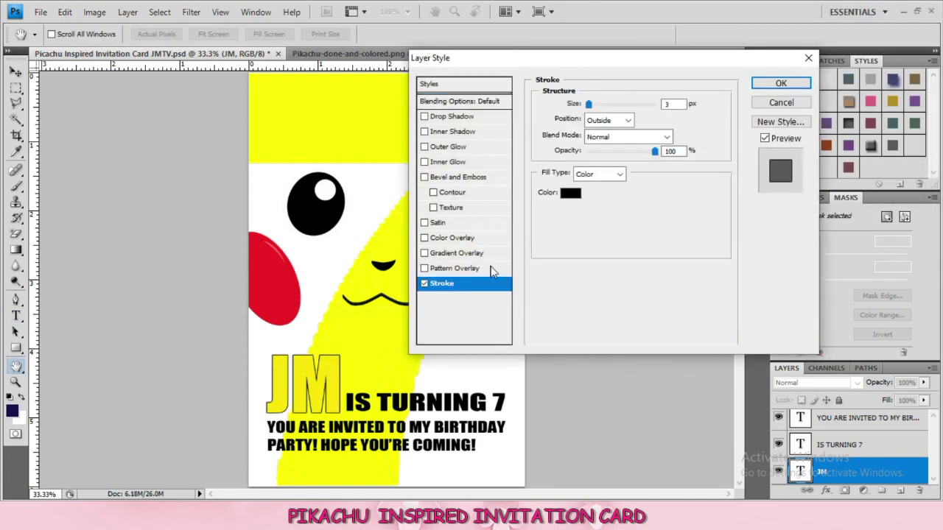
left_click(572, 198)
left_click(757, 122)
left_click(725, 140)
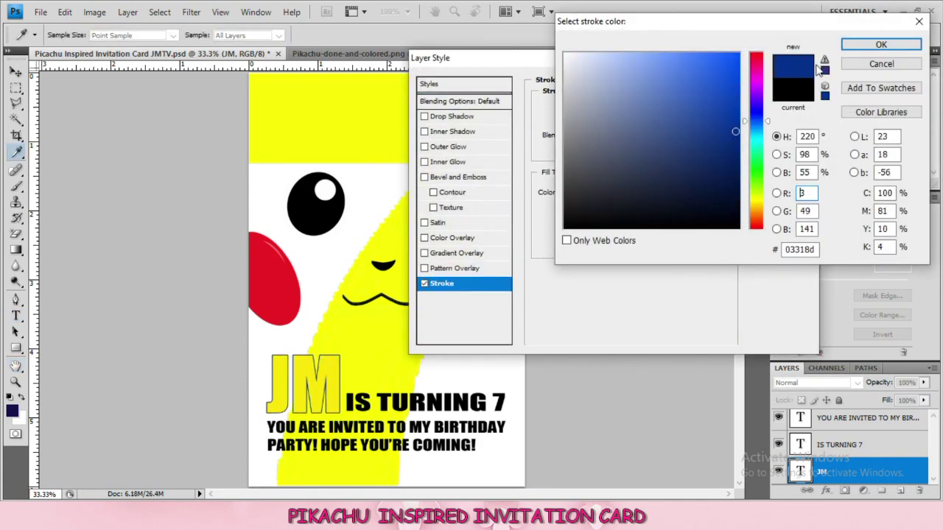
left_click(881, 44)
left_click_drag(585, 103, 594, 105)
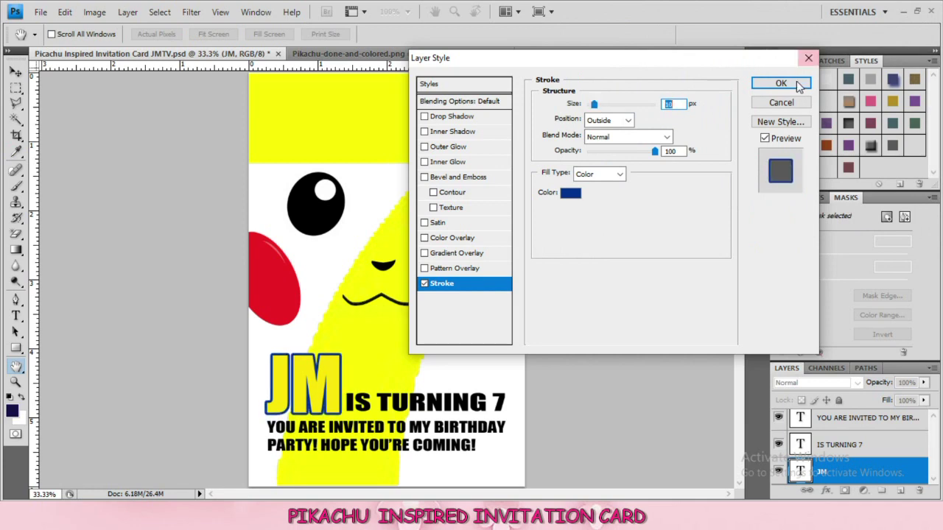
left_click(780, 83)
- Select the IS TURNING 7 layer and nudge it slightly down
key("v")
right_click(391, 399)
left_click(398, 407)
left_click_drag(400, 405, 400, 407)
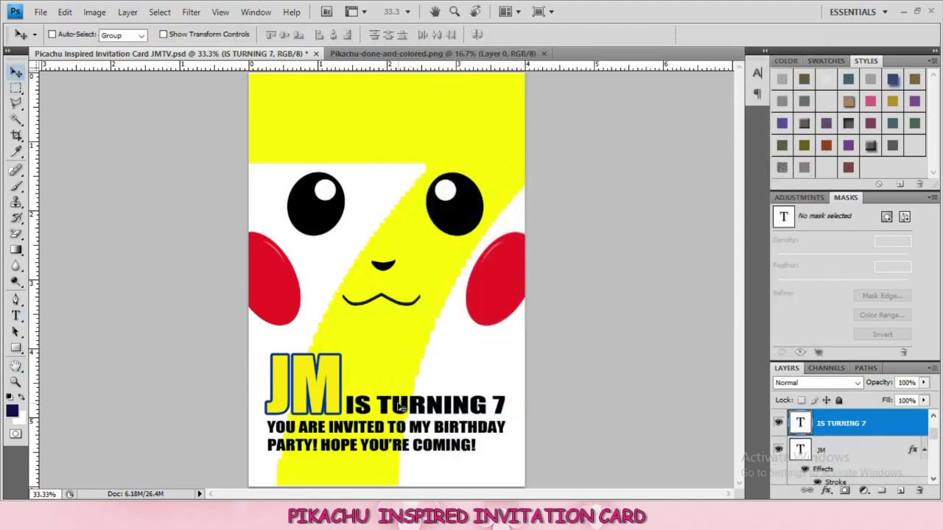
- Stretch the PARTY! HOPE YOU'RE COMING! line wider to about 114%
right_click(418, 446)
left_click(442, 384)
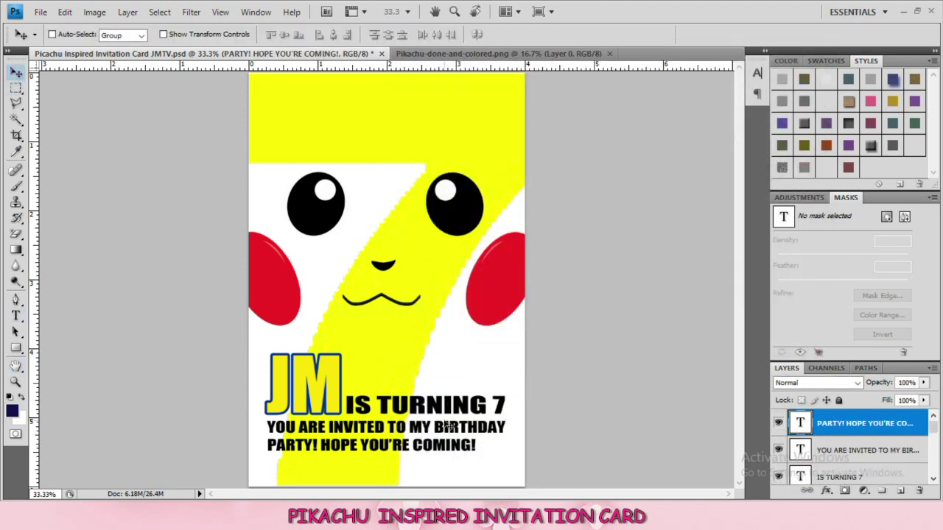
key("ctrl+t")
left_click_drag(477, 445, 507, 446)
left_click(15, 72)
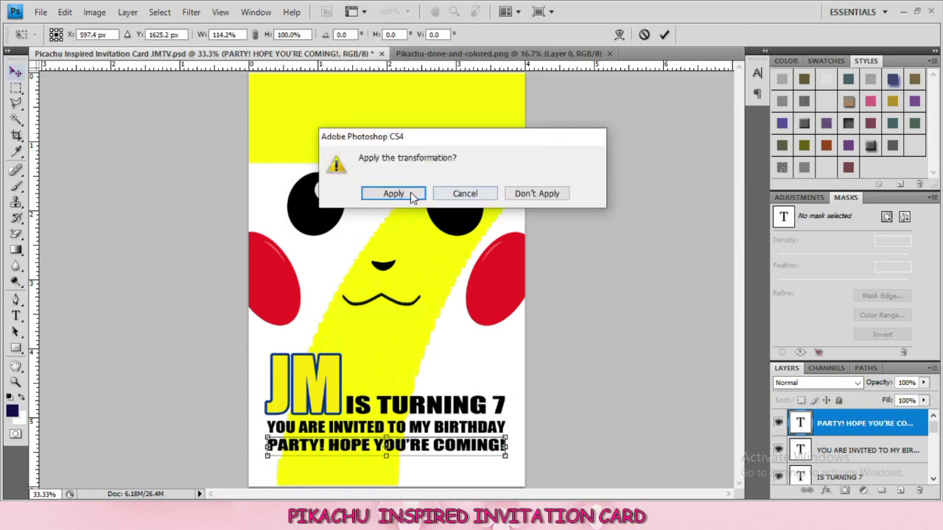
left_click(407, 192)
- Duplicate the PARTY line and drag the copy up over the mouth
right_click(871, 424)
left_click(847, 68)
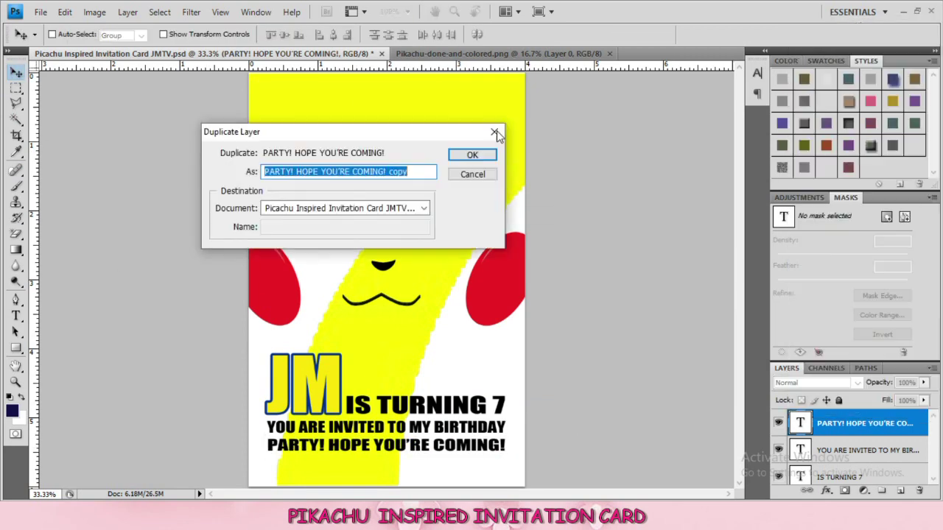
left_click(473, 157)
left_click_drag(430, 446, 418, 302)
- Retype the copied line as WHEN and move it below the PARTY line
left_click(15, 315)
left_click(427, 312)
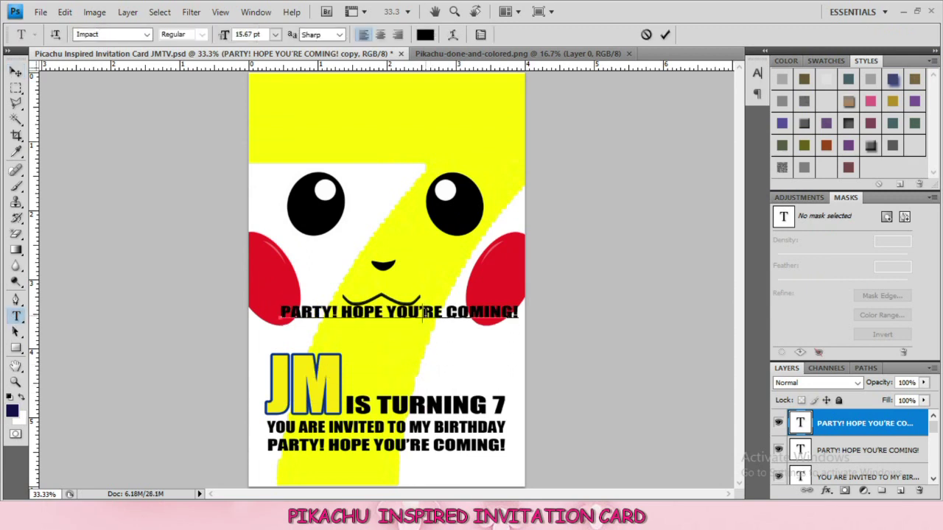
key("ctrl+a")
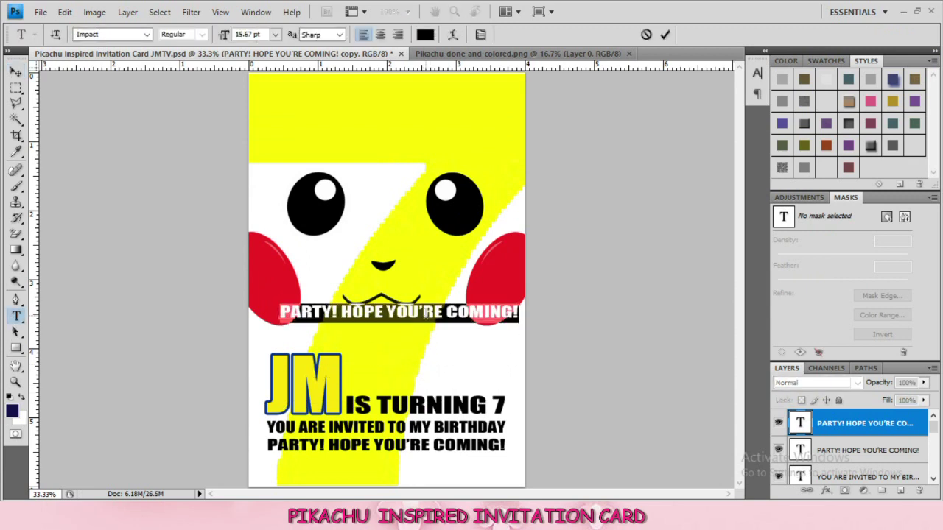
type("WHE")
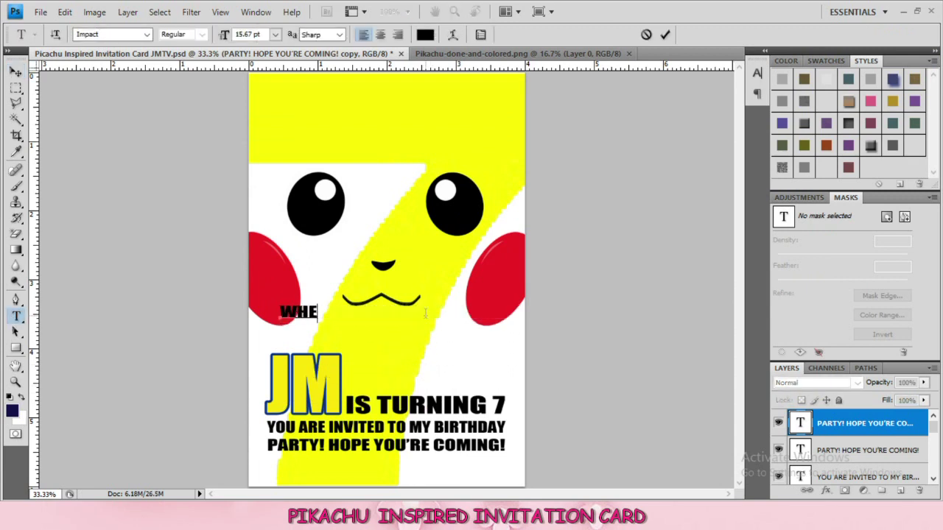
key("ctrl+Return")
key("v")
left_click_drag(305, 320, 305, 464)
- Select the three invitation text layers and move them up slightly
left_click(863, 444)
scroll(863, 453, "down", 1)
scroll(863, 452, "up", 1)
left_click(862, 427, "shift")
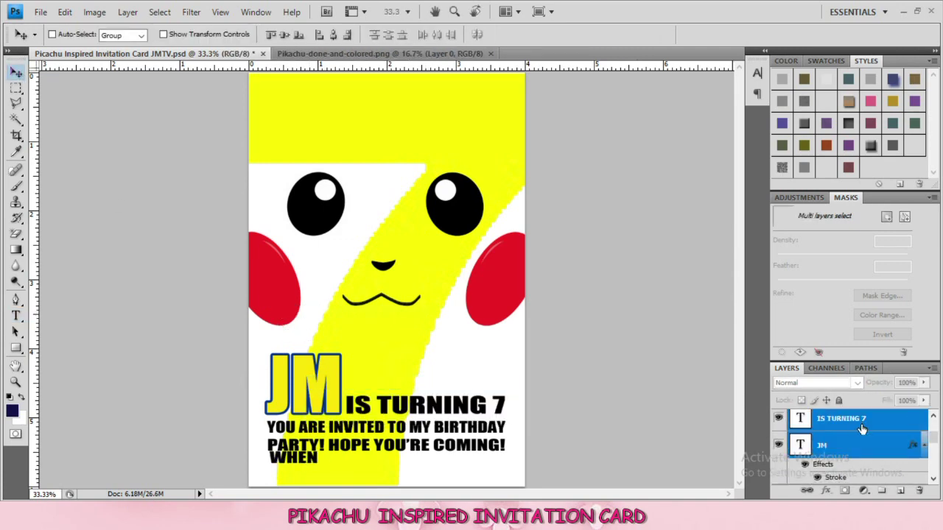
scroll(862, 427, "up", 2)
left_click_drag(455, 435, 454, 409)
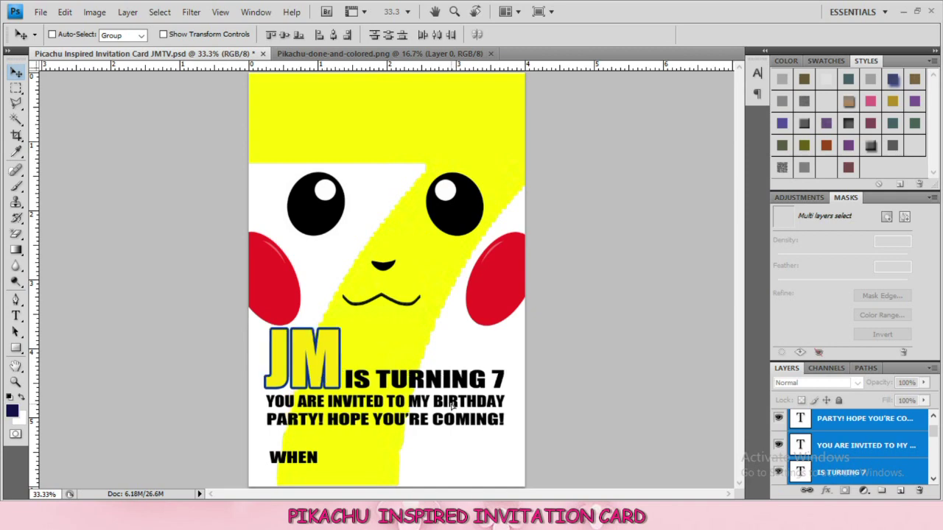
- Select the WHEN layer, briefly hide and reshow it, and start editing its text
right_click(326, 418)
left_click(328, 332)
left_click(778, 423)
left_click(16, 315)
left_click(293, 457)
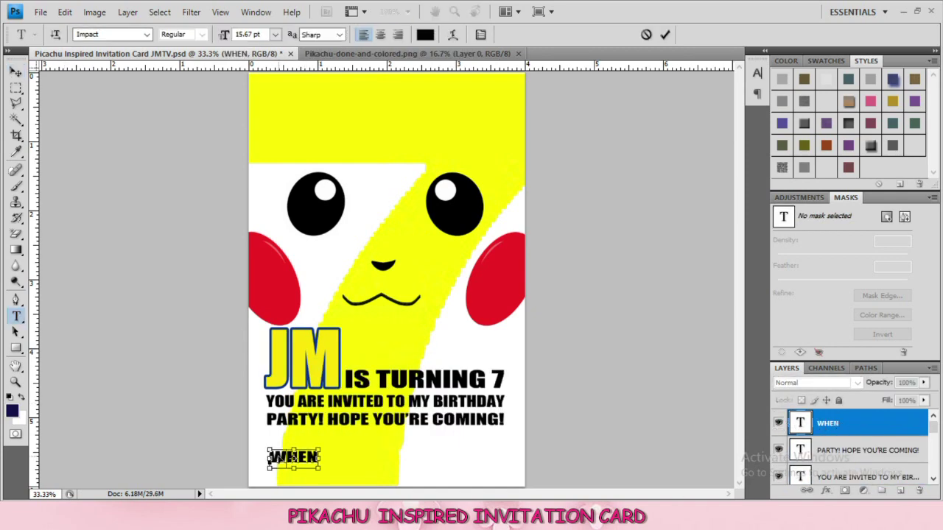
- Replace WHEN with 'APRIL 2, 2020' and centre it under the invitation lines
double_click(294, 458)
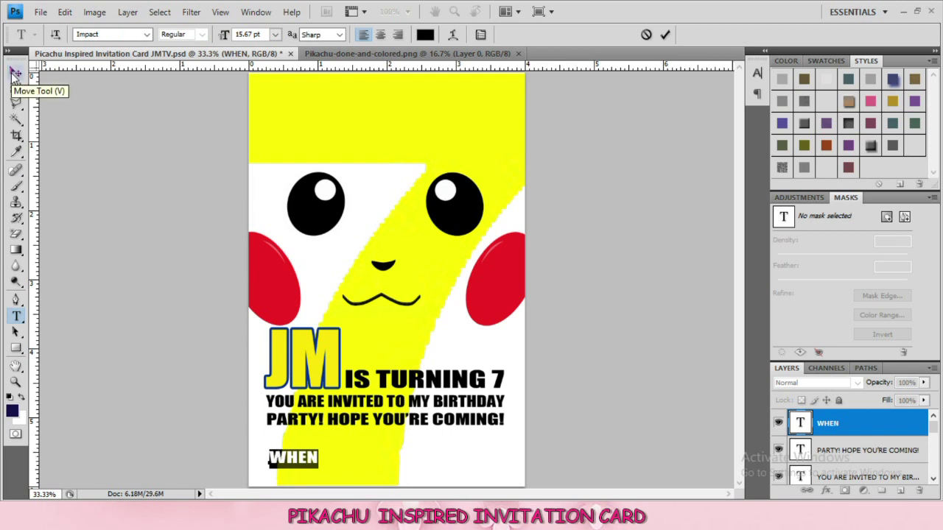
type("APRIL 2")
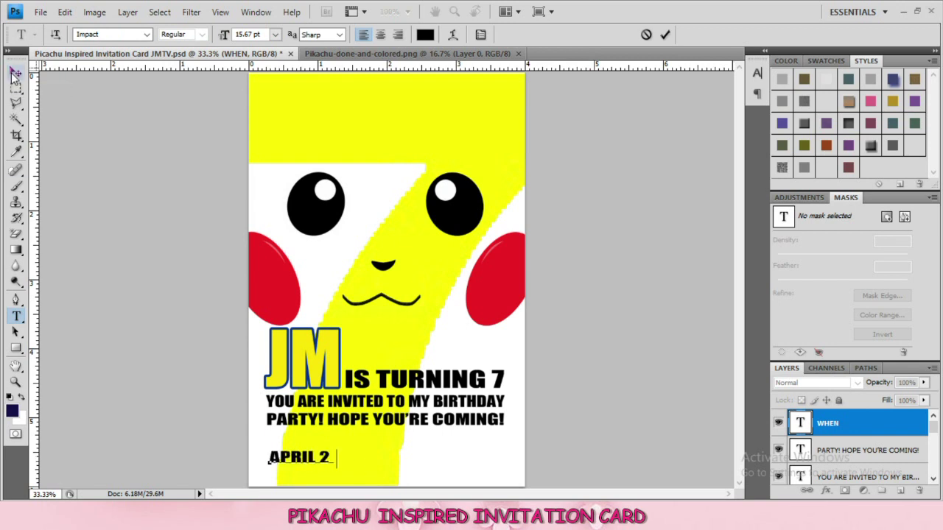
type(", 2020")
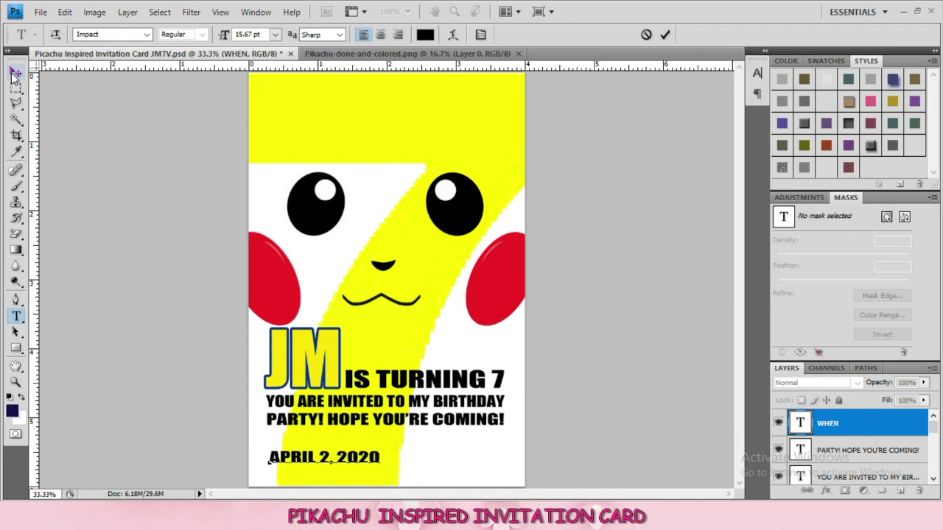
left_click(15, 72)
mouse_move(324, 458)
left_mouse_down()
mouse_move(370, 447)
mouse_move(442, 449)
left_mouse_up()
- Colour the date text a dark reddish-black
left_click(16, 316)
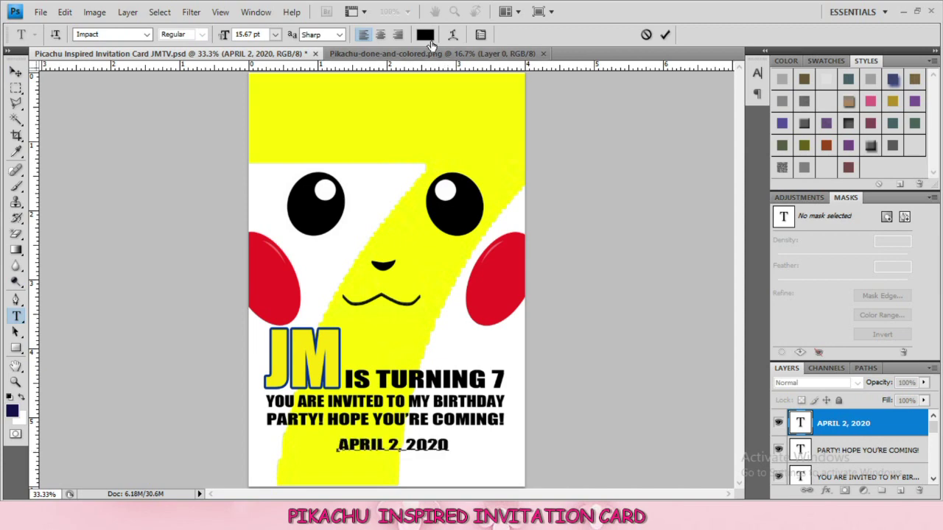
left_click(425, 35)
mouse_move(595, 84)
left_mouse_down()
mouse_move(613, 206)
mouse_move(686, 99)
mouse_move(625, 187)
mouse_move(633, 199)
left_mouse_up()
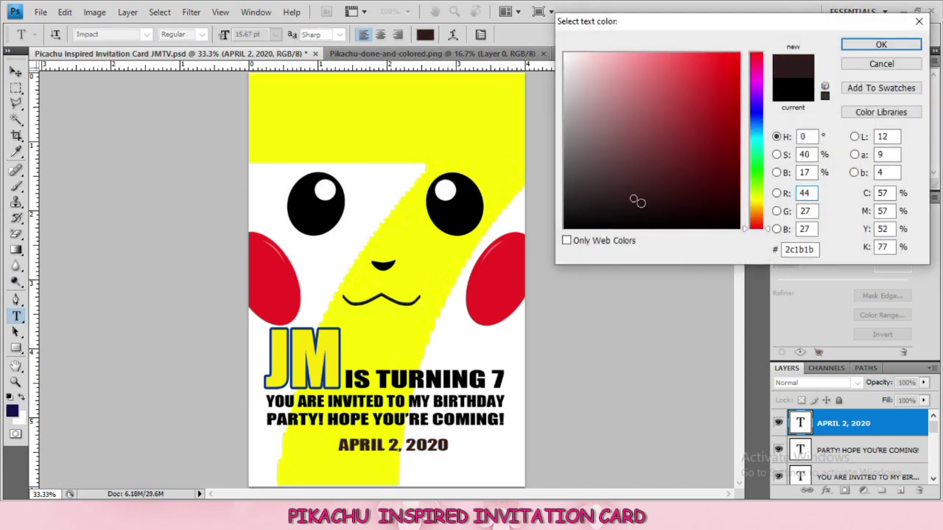
left_click(881, 44)
left_click(886, 422)
- Duplicate the date layer and place the copy just below the original
right_click(901, 418)
left_click(833, 57)
left_click(472, 154)
key("v")
left_click_drag(391, 448, 391, 462)
- Retype the copied date line as 'CRISANTA POOL' and enlarge it slightly
key("t")
left_click(394, 459)
key("ctrl+a")
type("CRI")
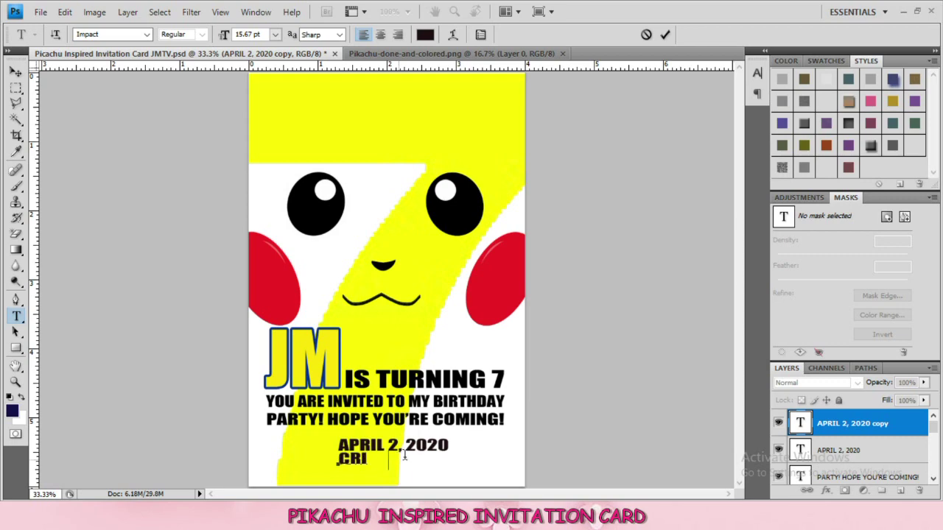
type("SANTA POOL")
left_click_drag(442, 471, 452, 477)
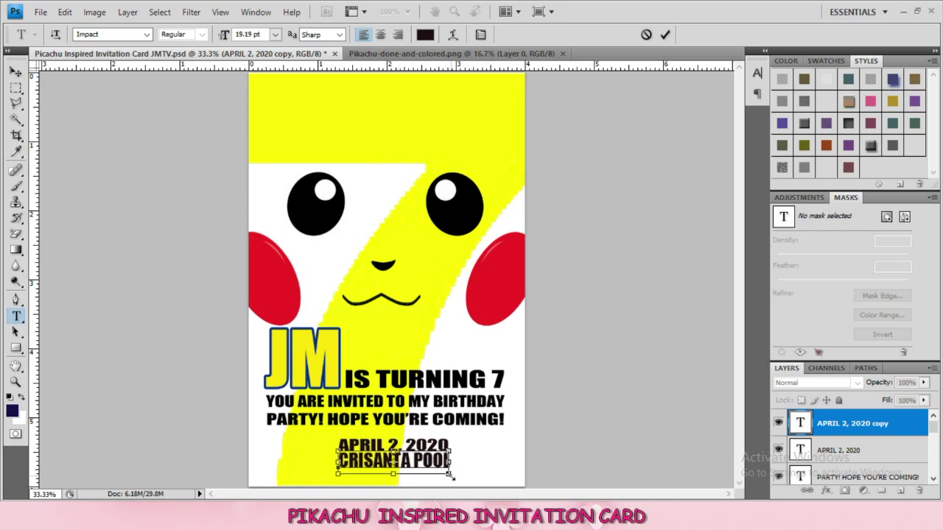
key("ctrl+Return")
- Shrink the date and CRISANTA POOL lines together to about 83%
key("v")
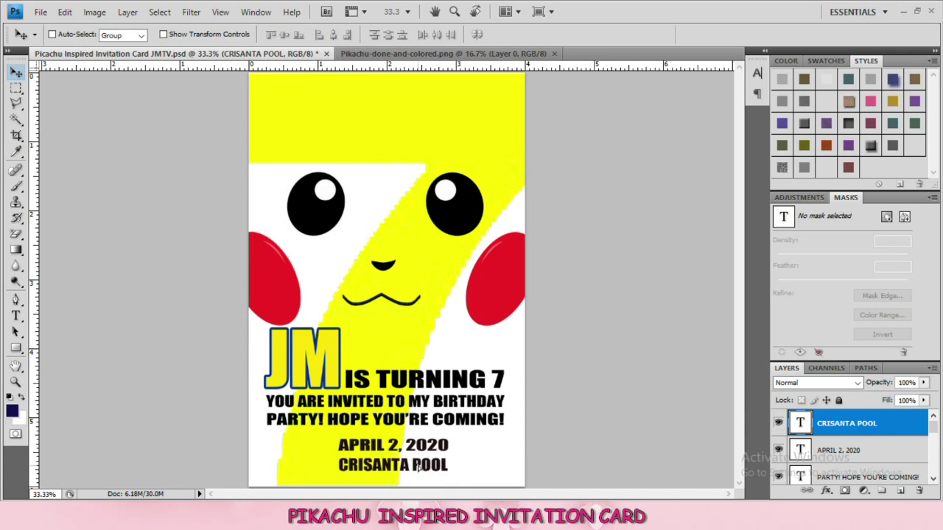
right_click(445, 463)
left_click(478, 401)
key("ctrl+t")
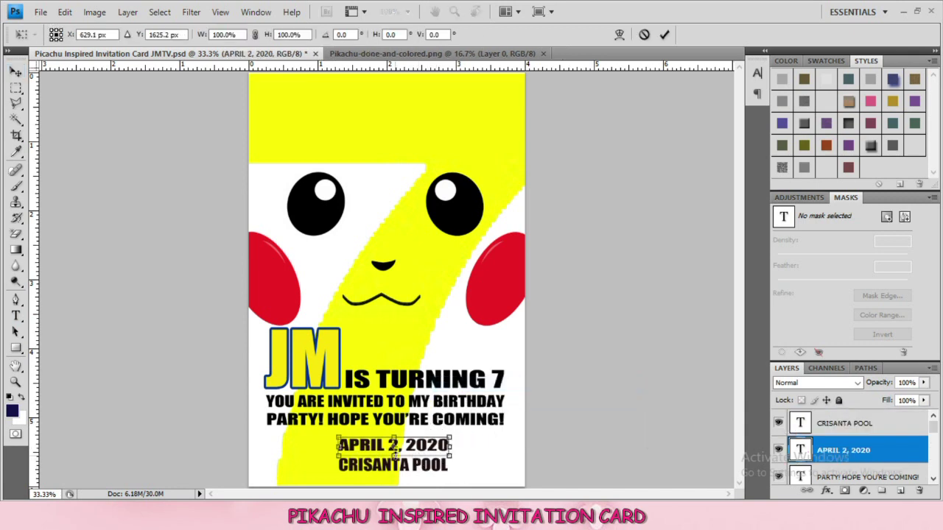
left_click(16, 71)
left_click(403, 193)
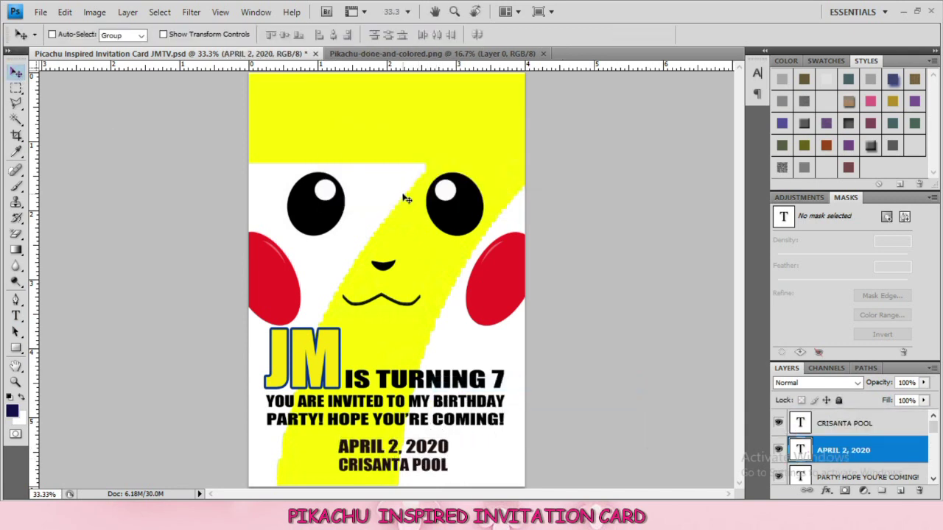
left_click(847, 424, "shift")
key("ctrl+t")
mouse_move(452, 477)
left_mouse_down()
mouse_move(460, 472)
mouse_move(414, 457)
left_mouse_up()
left_click(15, 72)
left_click(425, 198)
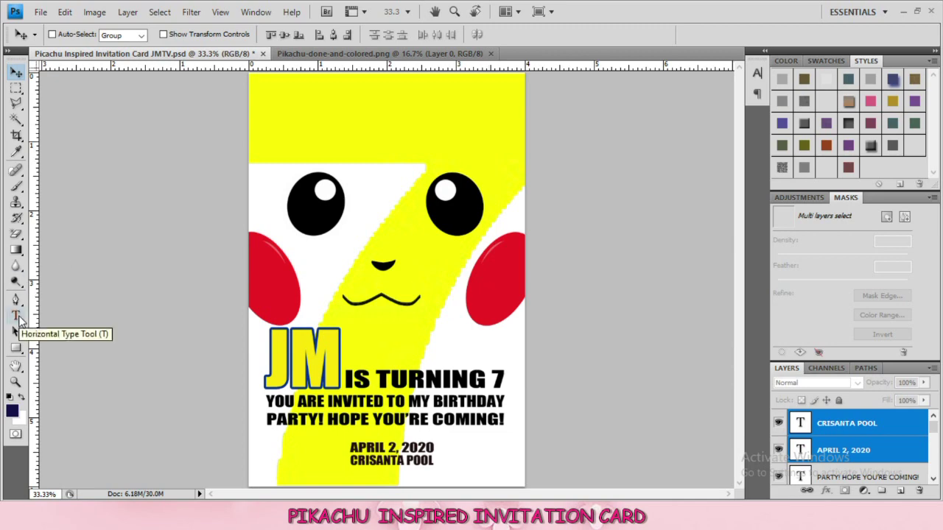
- Select the IS TURNING 7 layer and open its layer options menu
right_click(461, 386)
left_click(505, 392)
right_click(846, 477)
- Duplicate IS TURNING 7 and place the copy at the top, above the original line
left_click(800, 99)
key("Return")
mouse_move(847, 477)
left_mouse_down()
mouse_move(869, 401)
mouse_move(870, 416)
left_mouse_up()
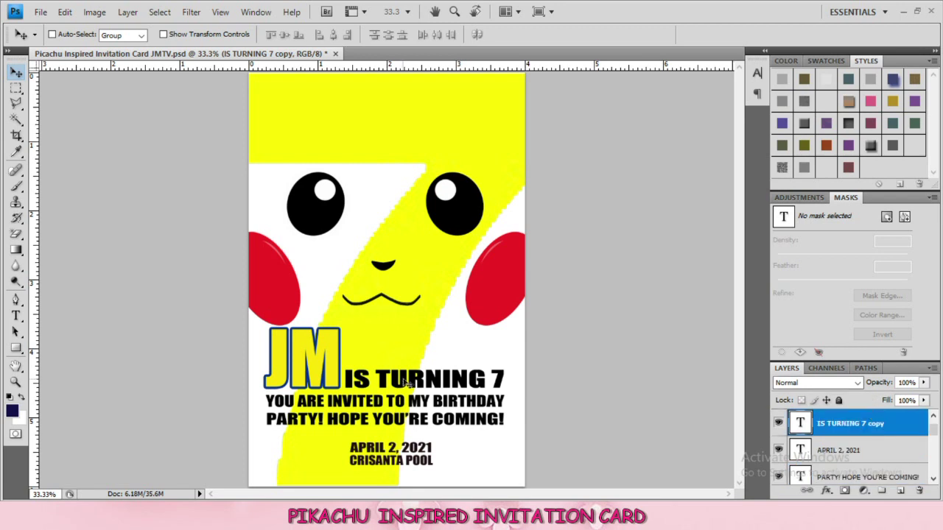
left_click_drag(425, 380, 426, 339)
- Retype the copied line as 'I CHOOSE YOU!'
key("t")
left_click(425, 341)
key("ctrl+a")
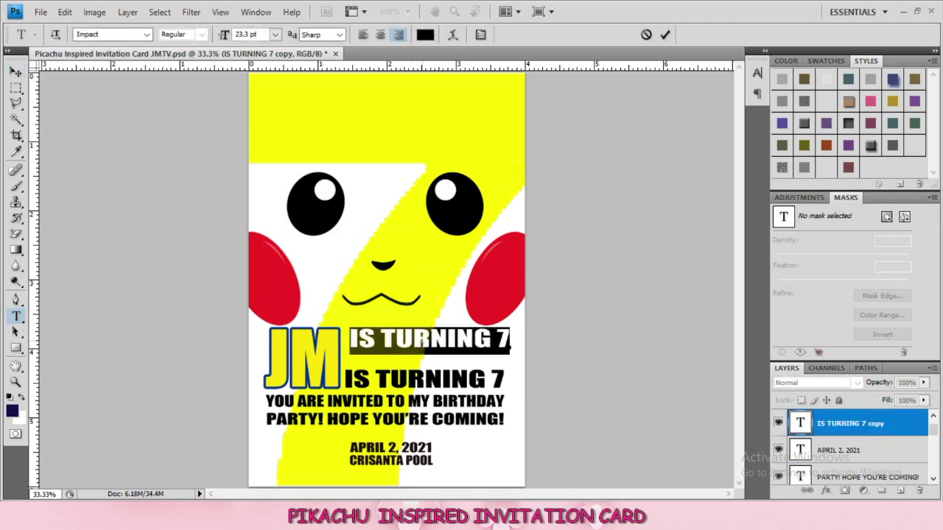
key("BackSpace")
type("HOOSE YOU!")
- Set the I CHOOSE YOU! text font to Comic Sans MS
key("ctrl+a")
left_click(110, 34)
left_click(147, 34)
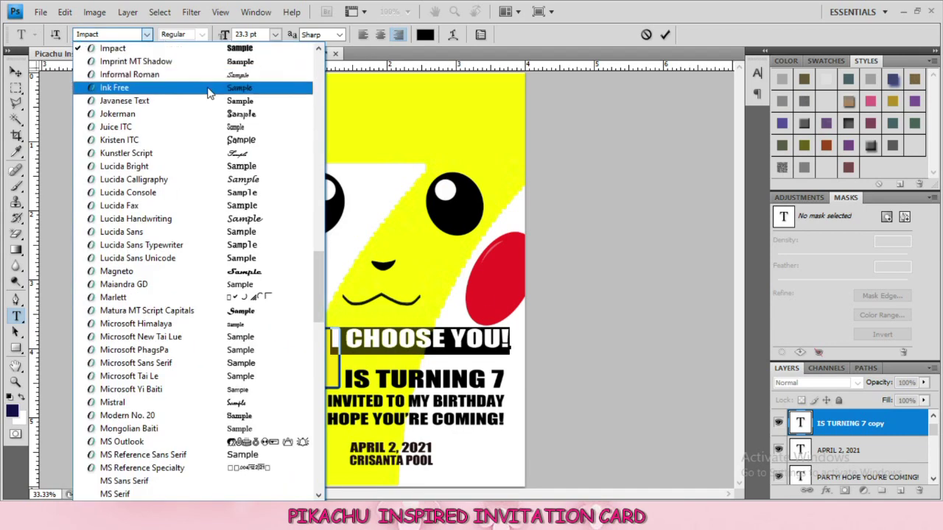
left_click(209, 91)
left_click(147, 34)
mouse_move(318, 324)
left_mouse_down()
mouse_move(316, 81)
mouse_move(315, 128)
left_mouse_up()
left_click(221, 330)
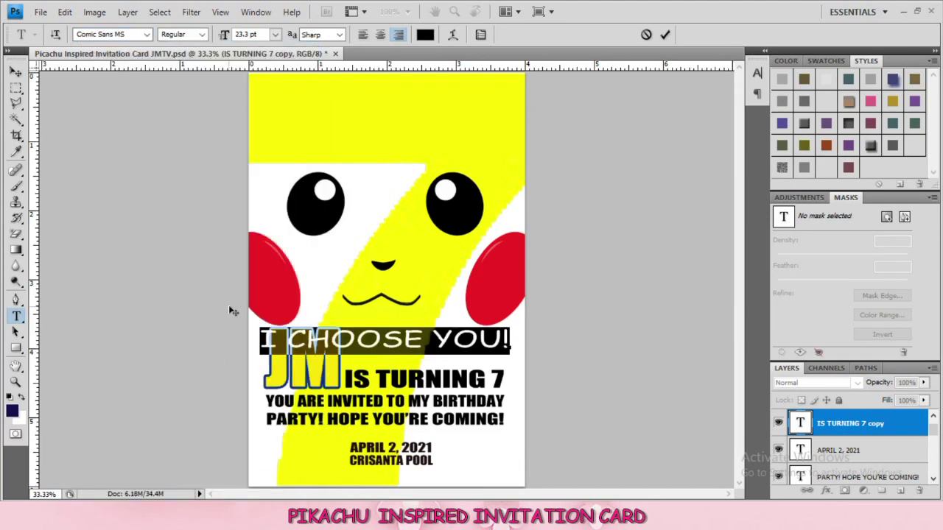
left_click(15, 71)
- Nudge I CHOOSE YOU! right and make it narrower from the left
left_click_drag(468, 345, 481, 344)
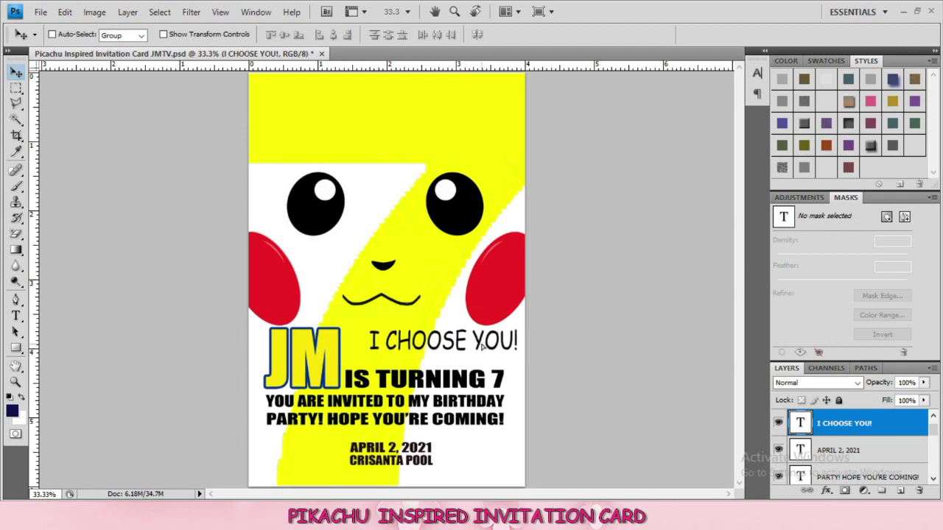
key("ctrl+t")
left_click_drag(370, 340, 391, 339)
left_click(15, 71)
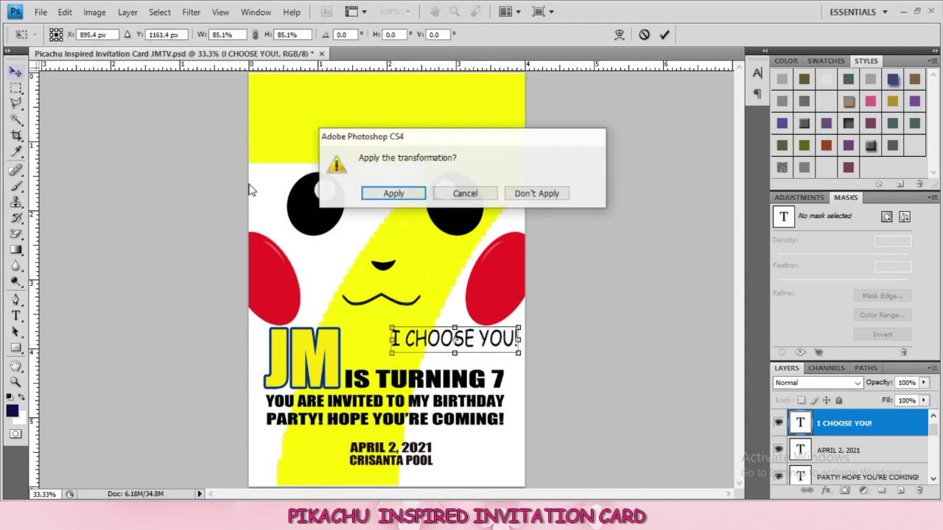
left_click(391, 191)
- Colour I CHOOSE YOU! red and shift it slightly left
left_click(16, 317)
left_click_drag(391, 340, 530, 341)
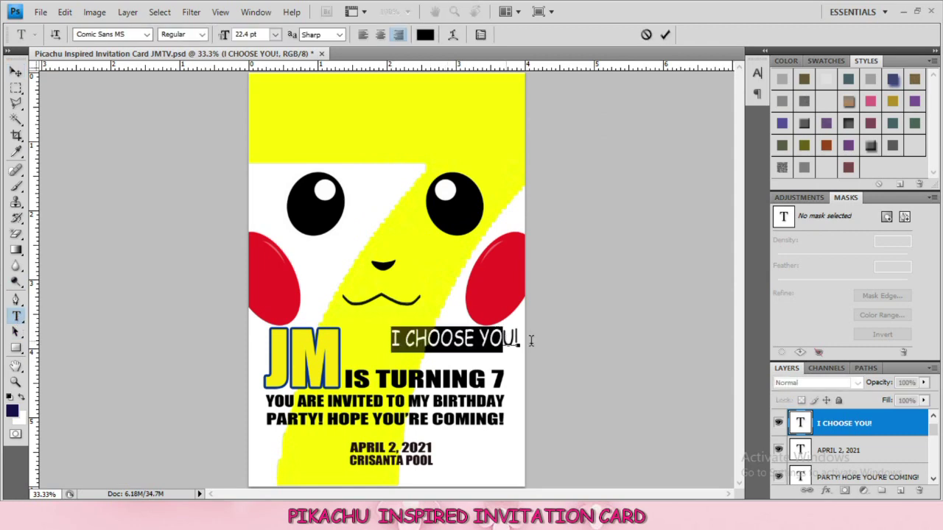
left_click(426, 34)
left_click(740, 53)
left_click(908, 42)
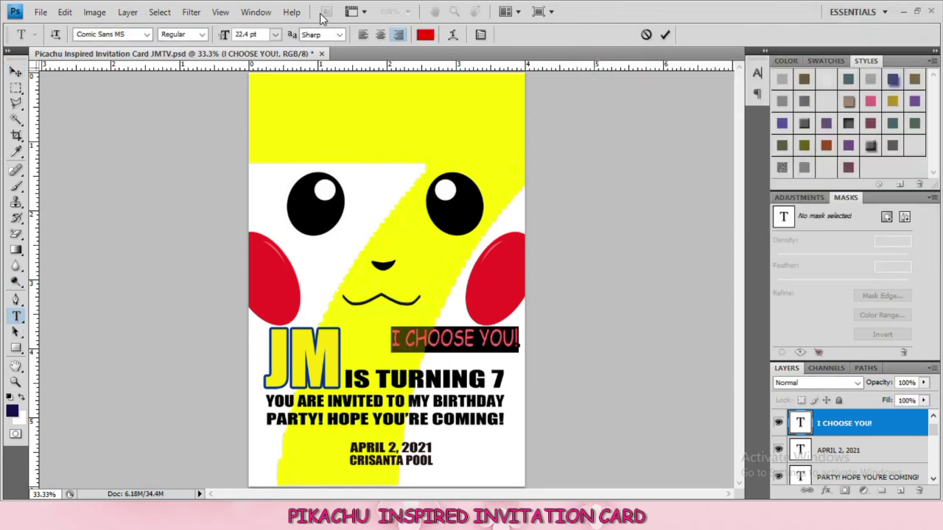
left_click(16, 71)
left_click_drag(493, 345, 463, 344)
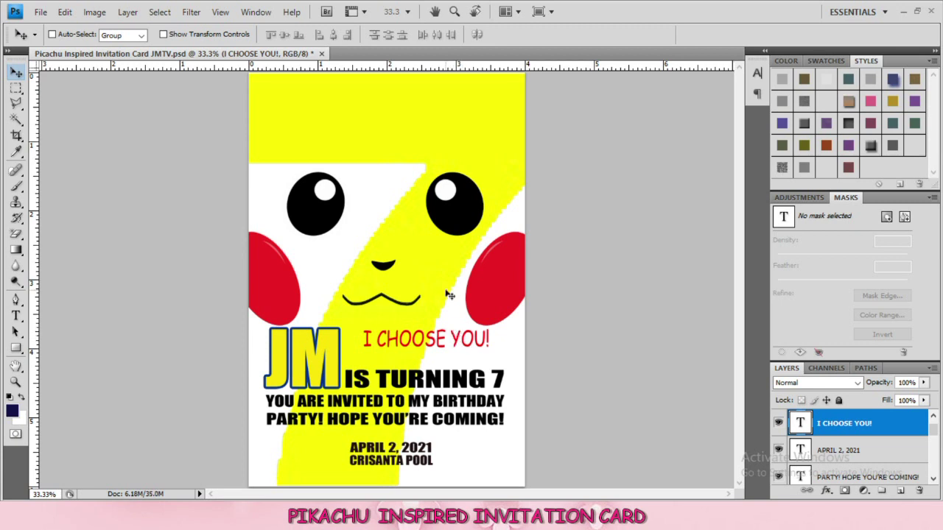
left_click(15, 316)
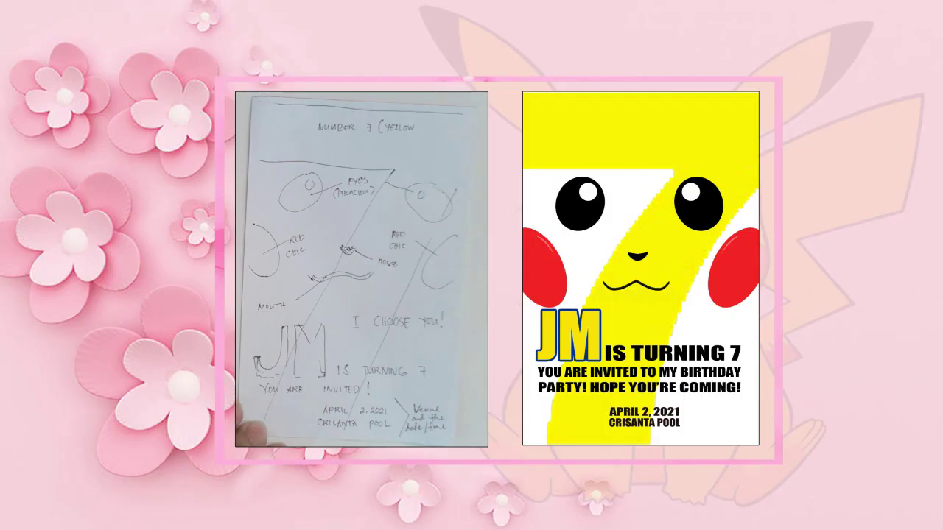